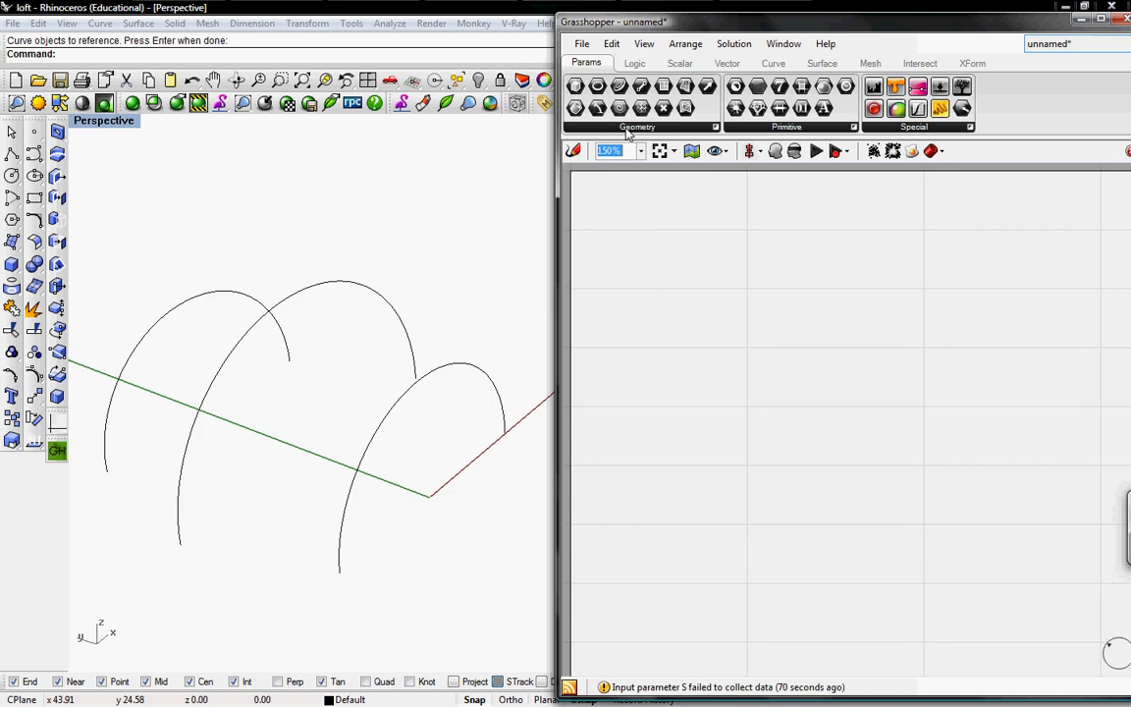
# - Place a Curve parameter on the canvas, reference the three arches into it as multiple curves, and move it higher on the canvas
pyautogui.click(627, 129)
pyautogui.click(599, 234)
pyautogui.click(707, 428)
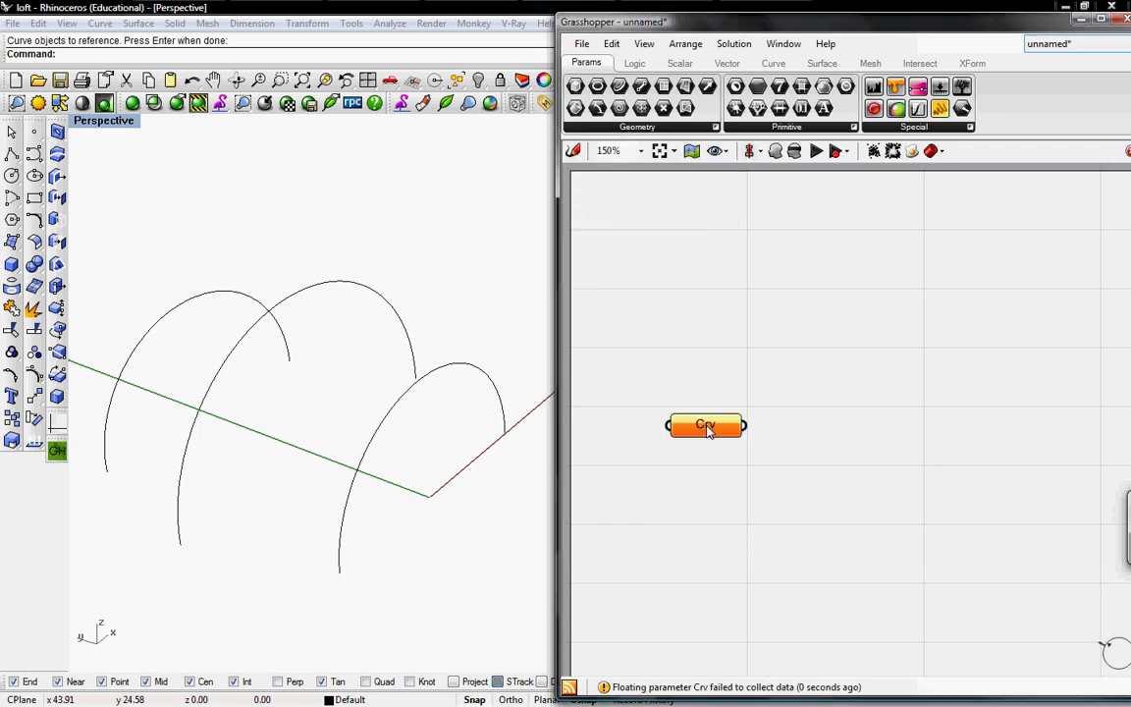
pyautogui.rightClick(707, 430)
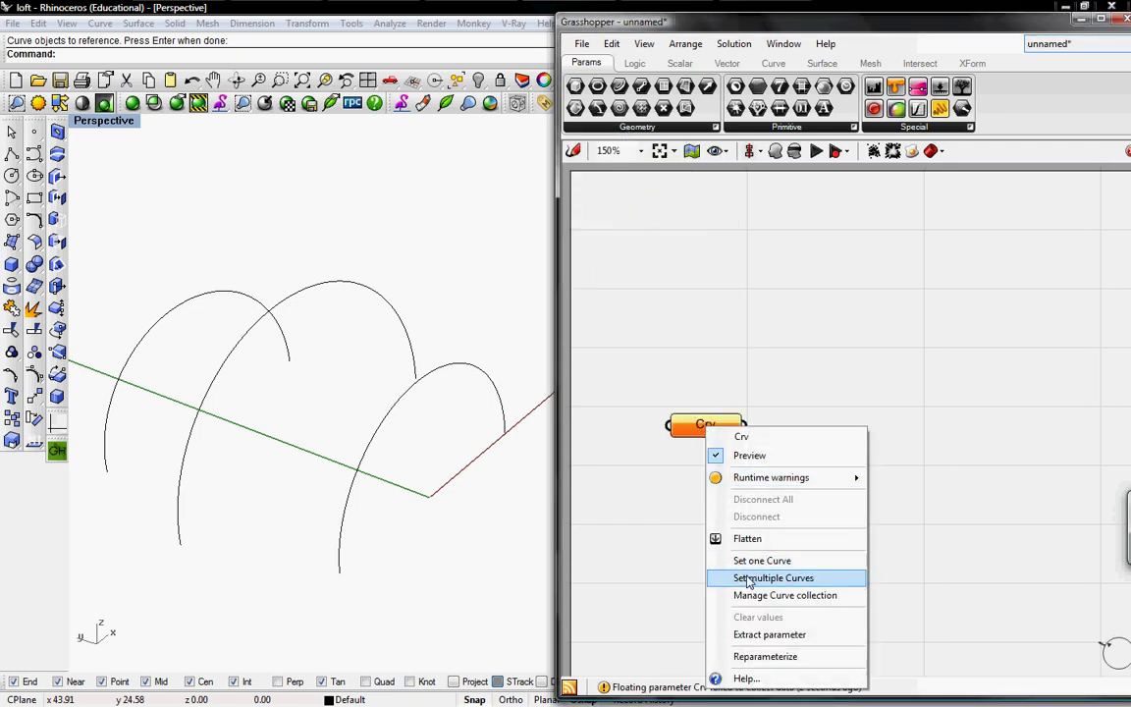
pyautogui.click(479, 378)
pyautogui.click(331, 280)
pyautogui.click(217, 292)
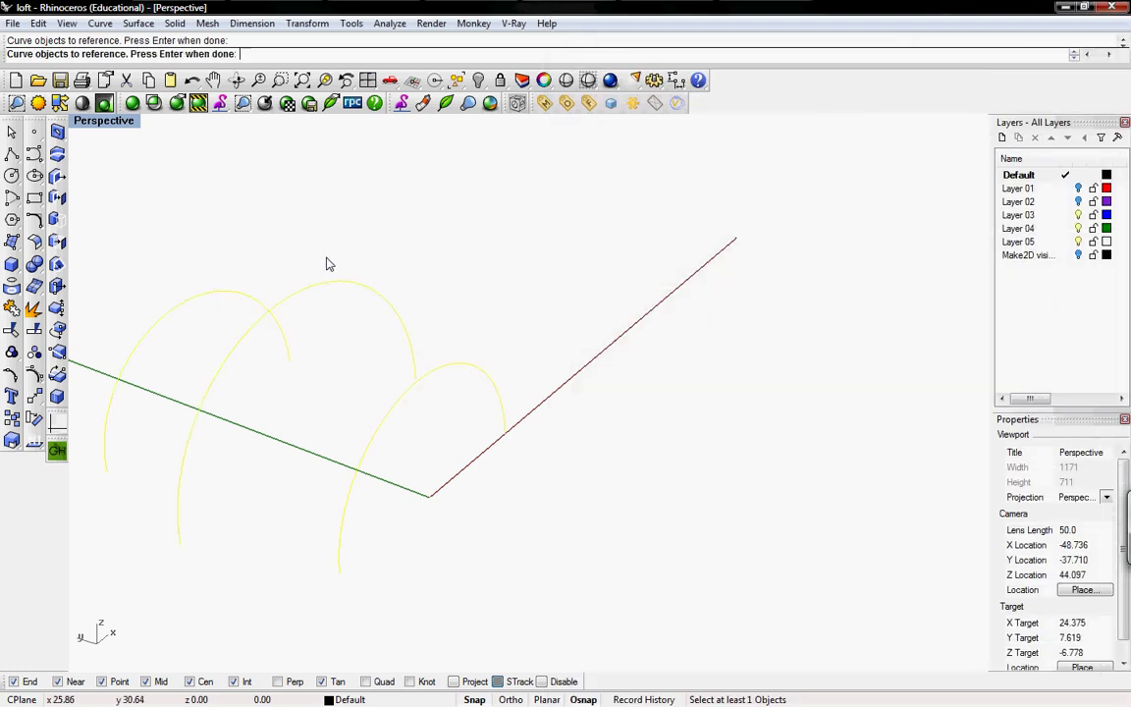
pyautogui.press('Return')
pyautogui.moveTo(699, 417); pyautogui.dragTo(682, 305)
# - Add a Loft component beside the Curve parameter and feed the curves into its S input
pyautogui.click(822, 63)
pyautogui.click(820, 127)
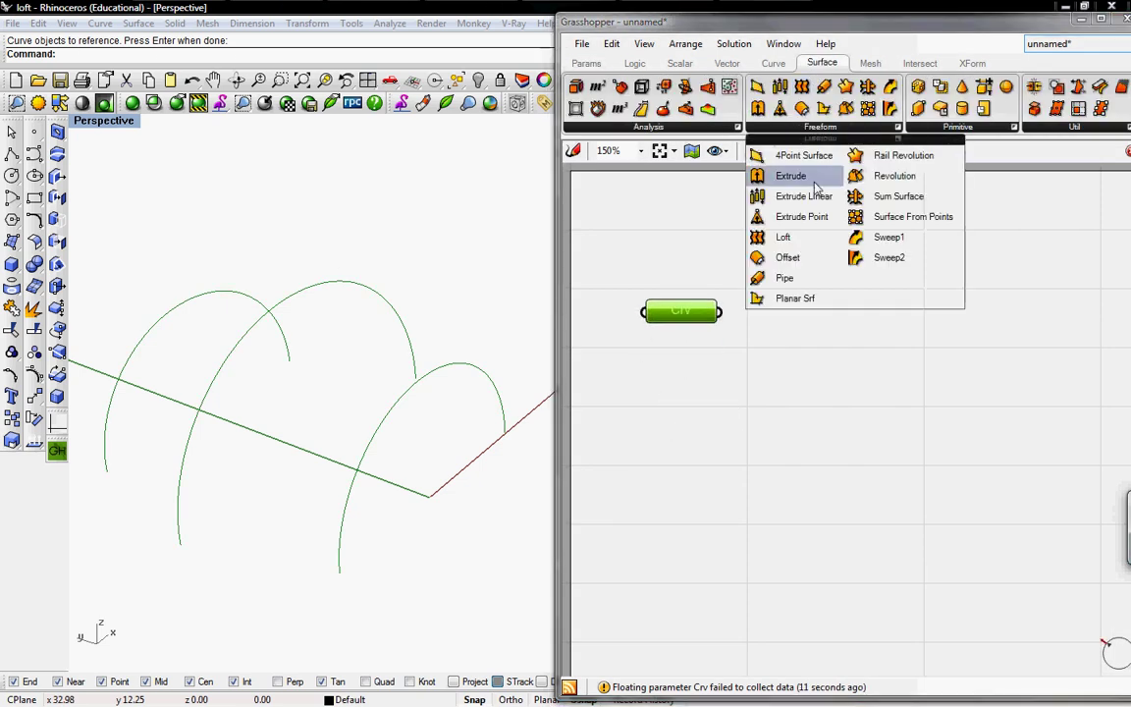
pyautogui.click(783, 237)
pyautogui.click(910, 338)
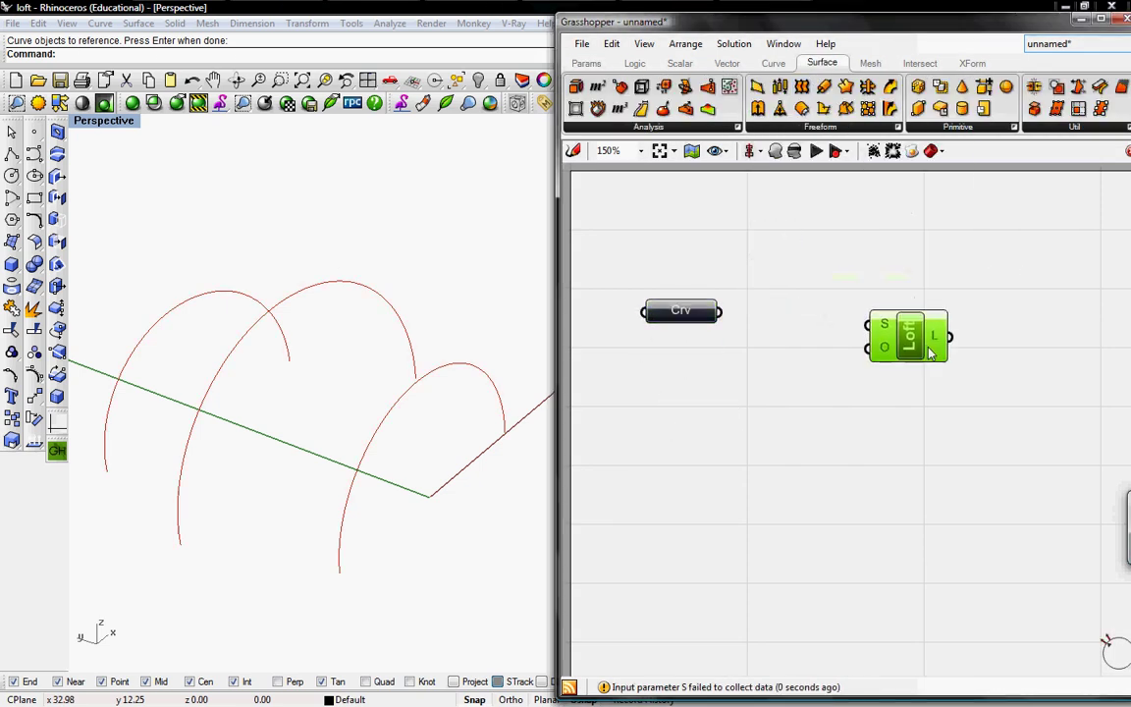
pyautogui.moveTo(721, 312); pyautogui.dragTo(884, 314)
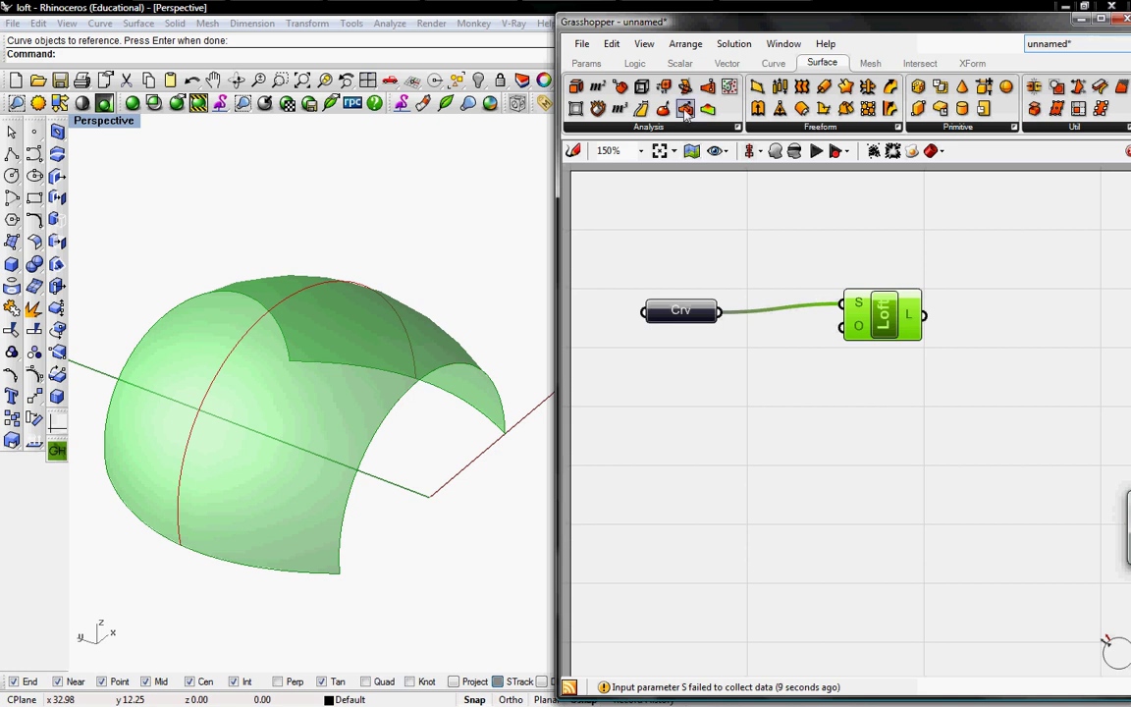
# - Add a Divide Interval² component and connect the Loft output to its base interval input I
pyautogui.click(680, 64)
pyautogui.click(666, 127)
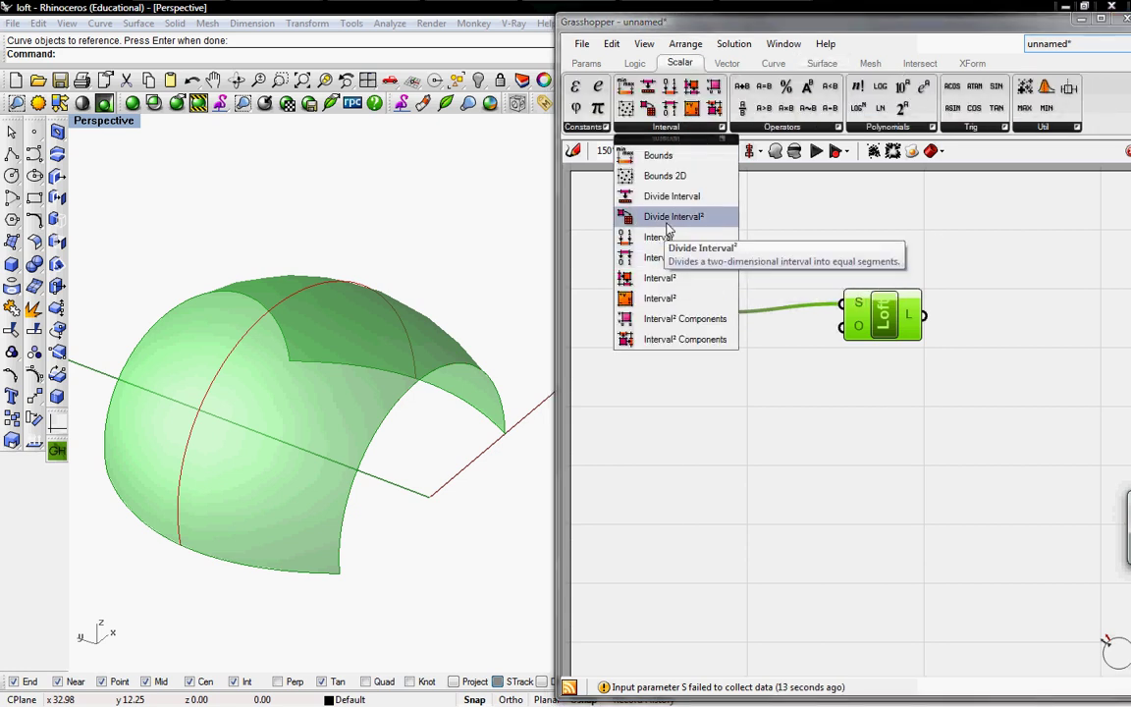
pyautogui.moveTo(671, 217); pyautogui.dragTo(1072, 402)
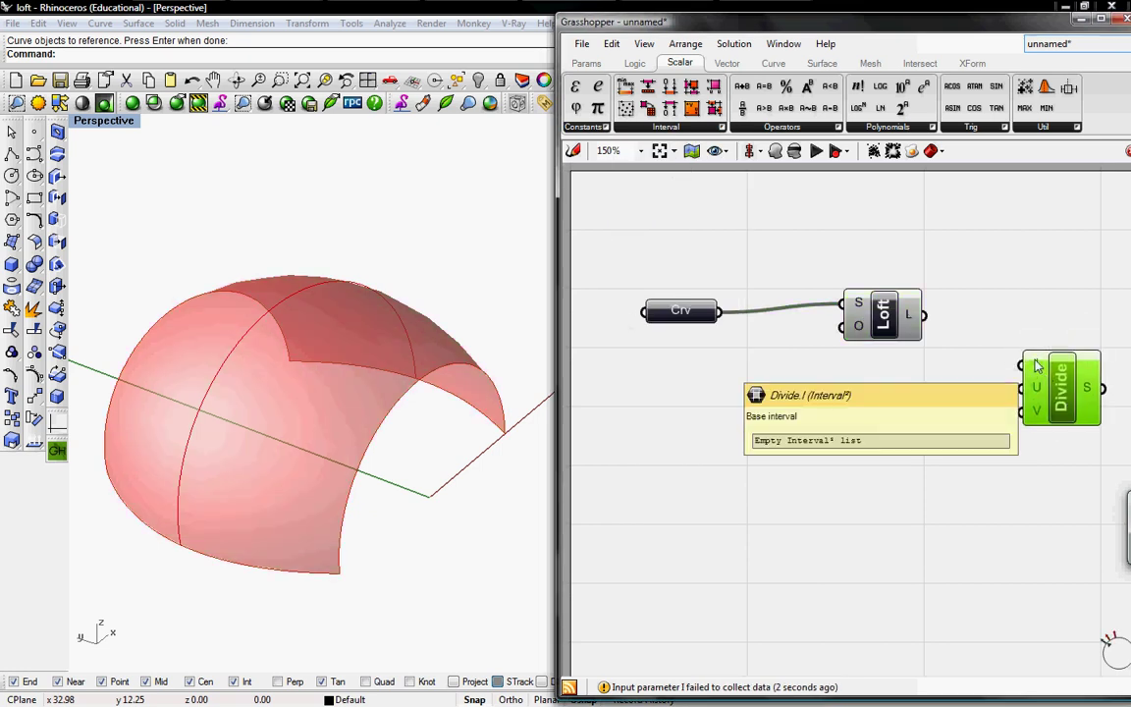
pyautogui.moveTo(1024, 366); pyautogui.dragTo(924, 315)
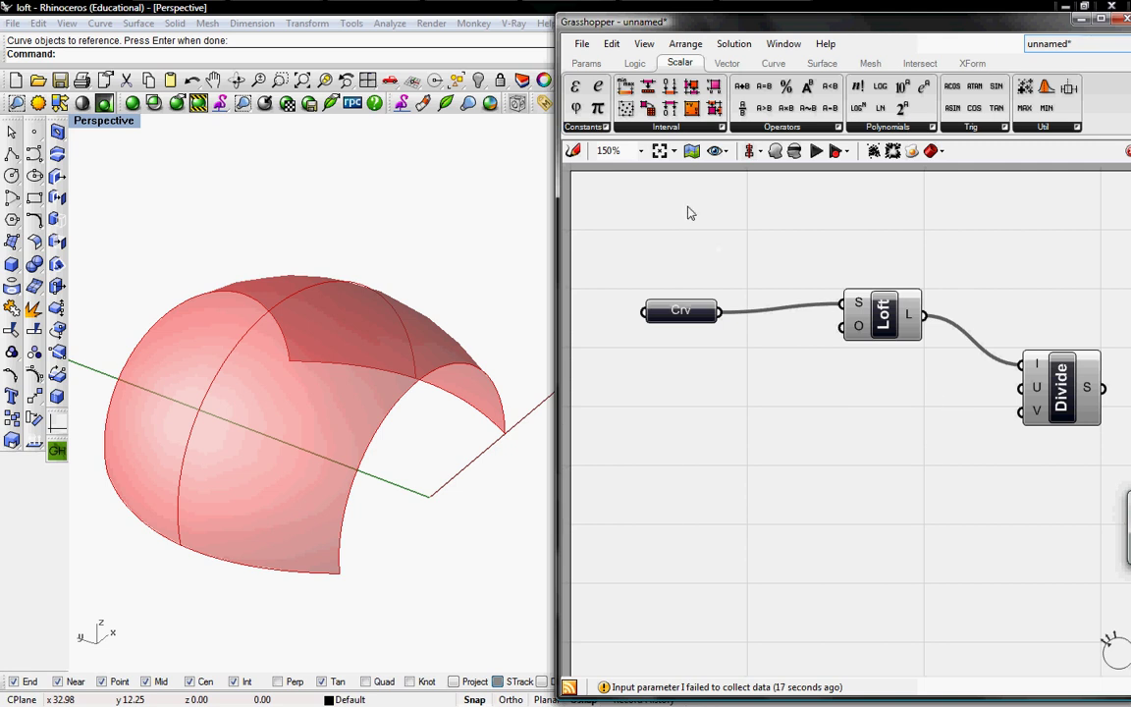
# - Add a number slider below the Curve parameter with integer rounding, upper limit 20 and value 10
pyautogui.click(586, 63)
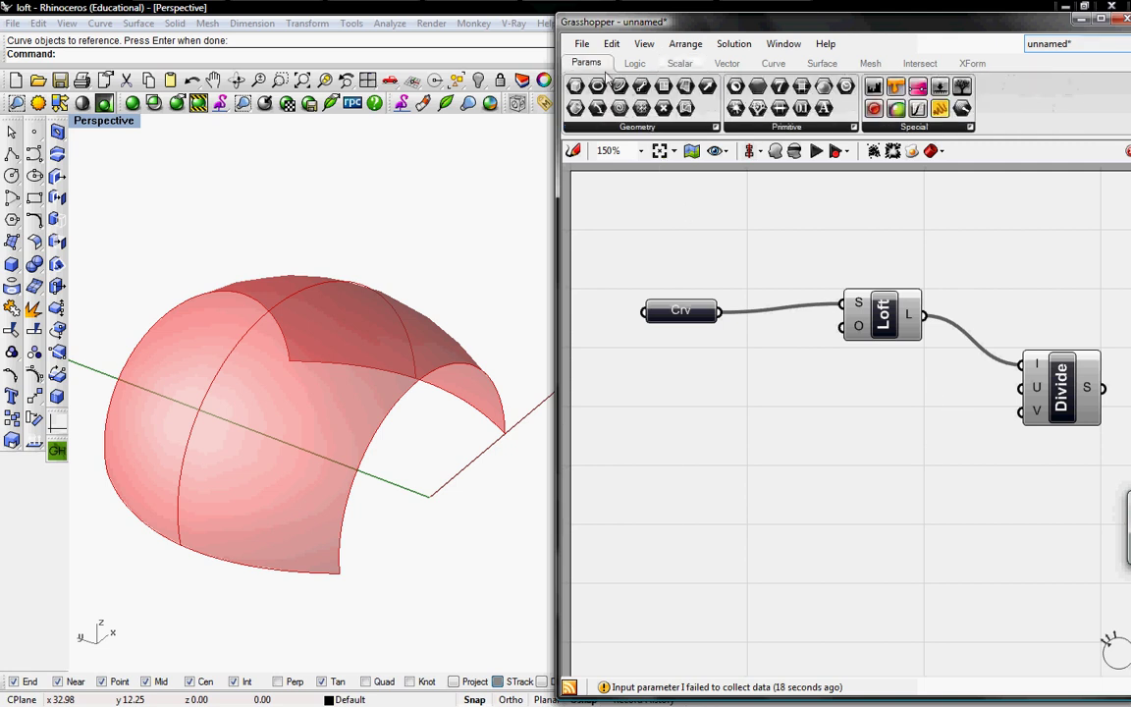
pyautogui.click(913, 127)
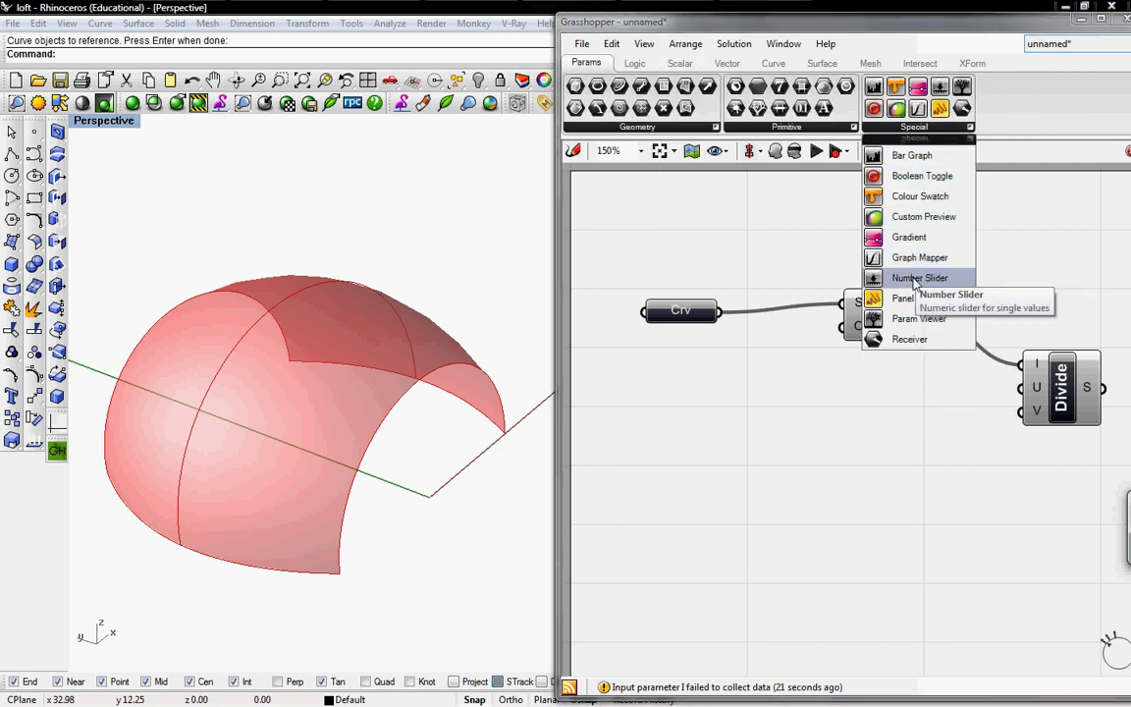
pyautogui.moveTo(919, 278); pyautogui.dragTo(723, 429)
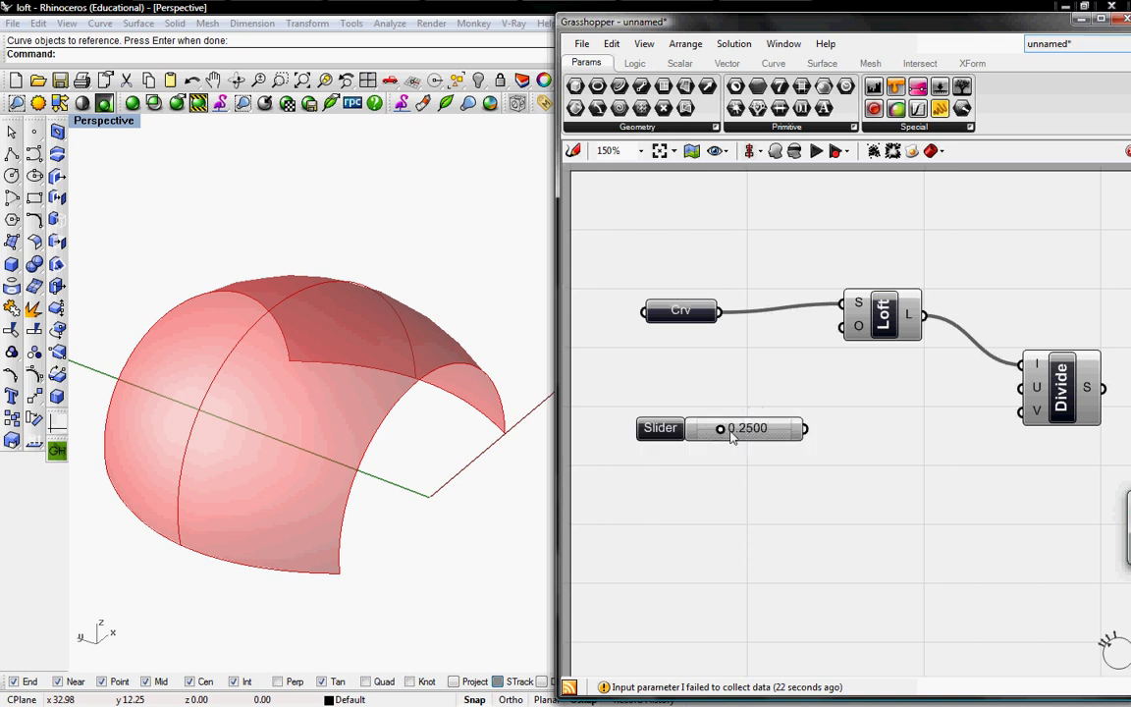
pyautogui.rightClick(732, 430)
pyautogui.click(769, 508)
pyautogui.click(790, 424)
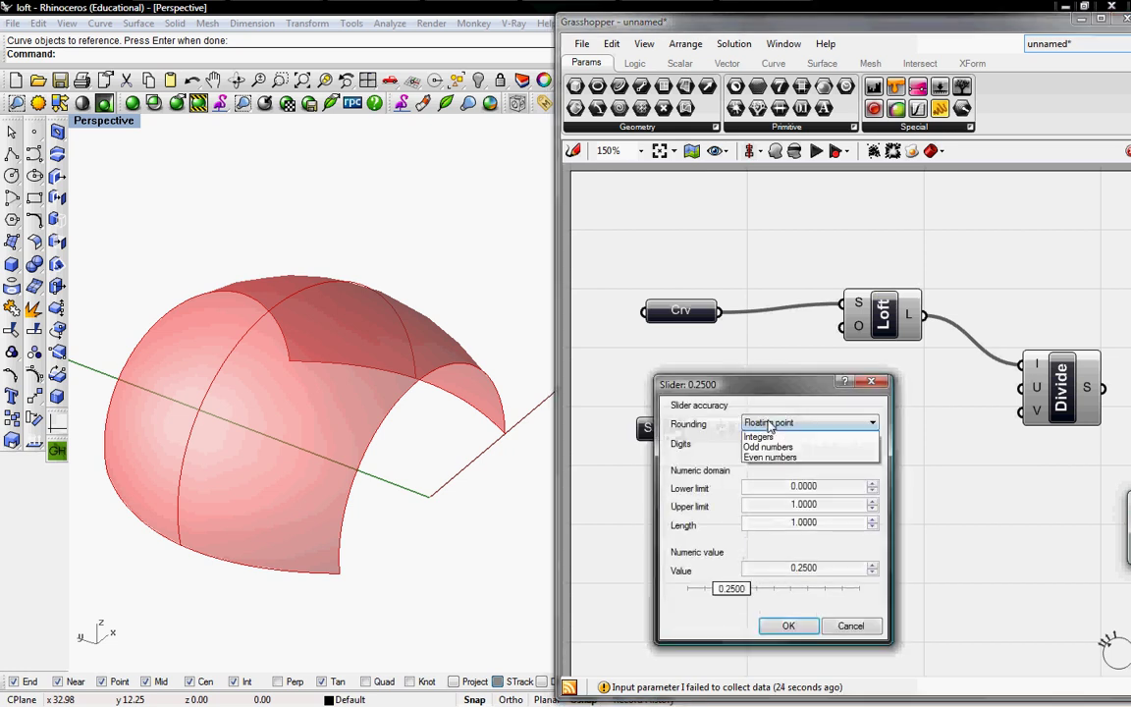
pyautogui.click(772, 448)
pyautogui.doubleClick(775, 505)
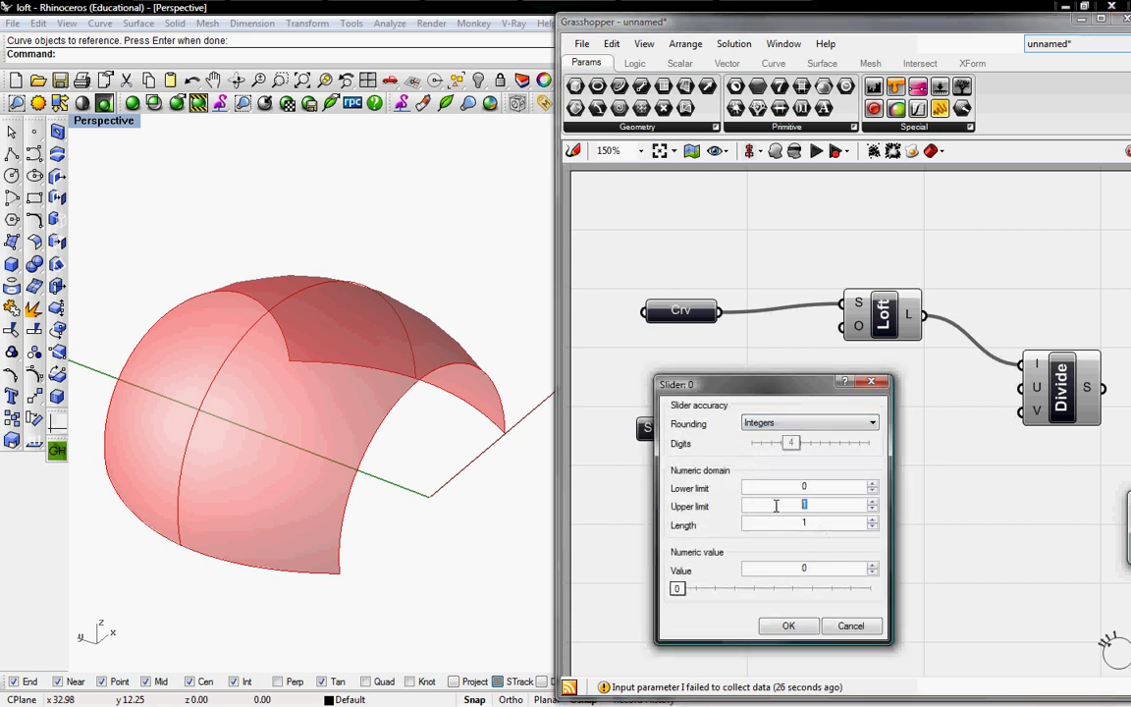
pyautogui.write('20')
pyautogui.doubleClick(744, 570)
pyautogui.write('10')
pyautogui.click(789, 625)
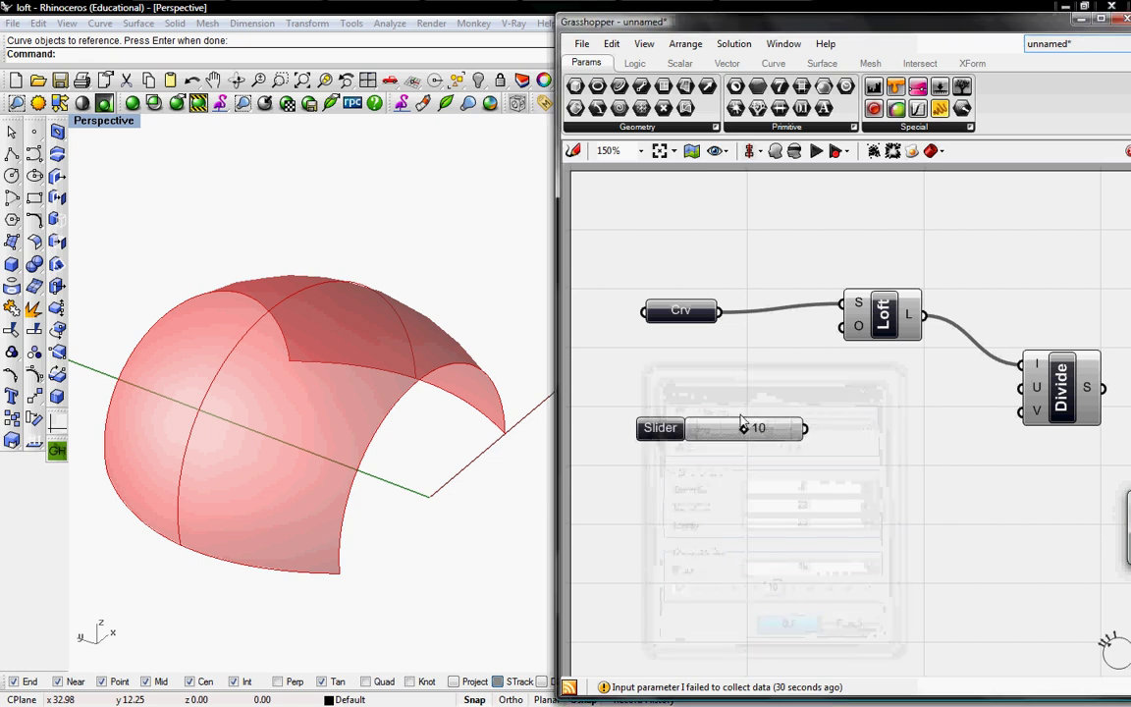
# - Duplicate the slider and connect the two sliders to the U and V inputs of Divide Interval²
pyautogui.moveTo(751, 437); pyautogui.dragTo(749, 473)
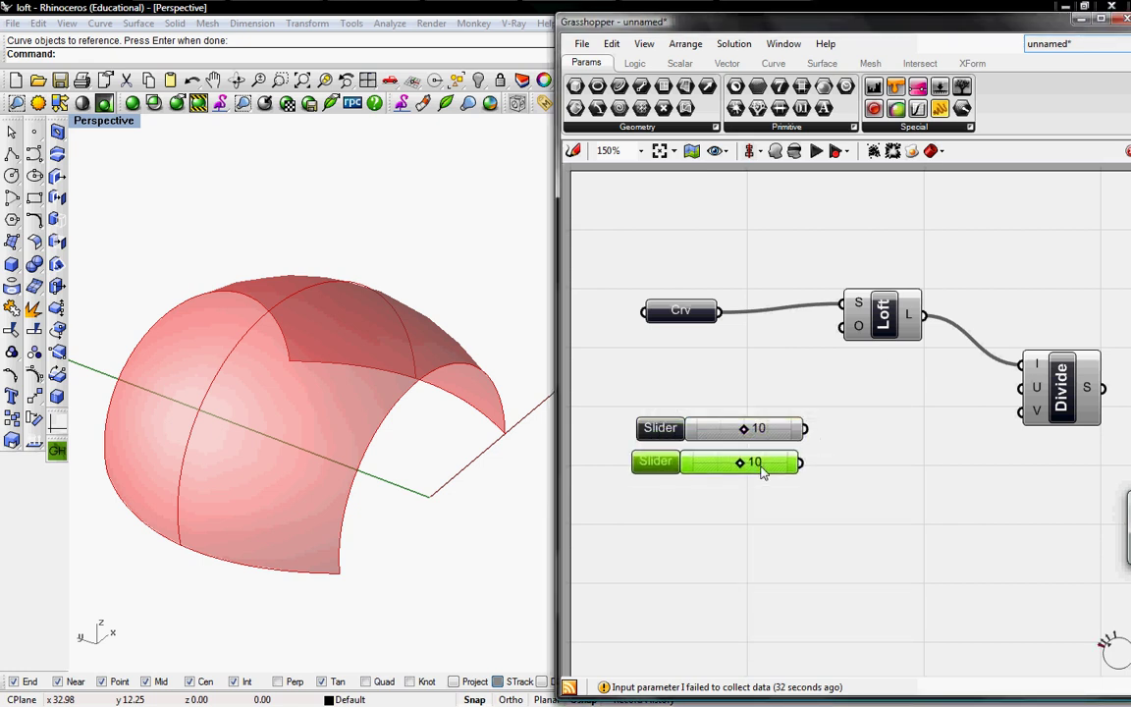
pyautogui.moveTo(805, 428); pyautogui.dragTo(801, 458)
pyautogui.moveTo(1084, 375); pyautogui.dragTo(901, 420, button='right')
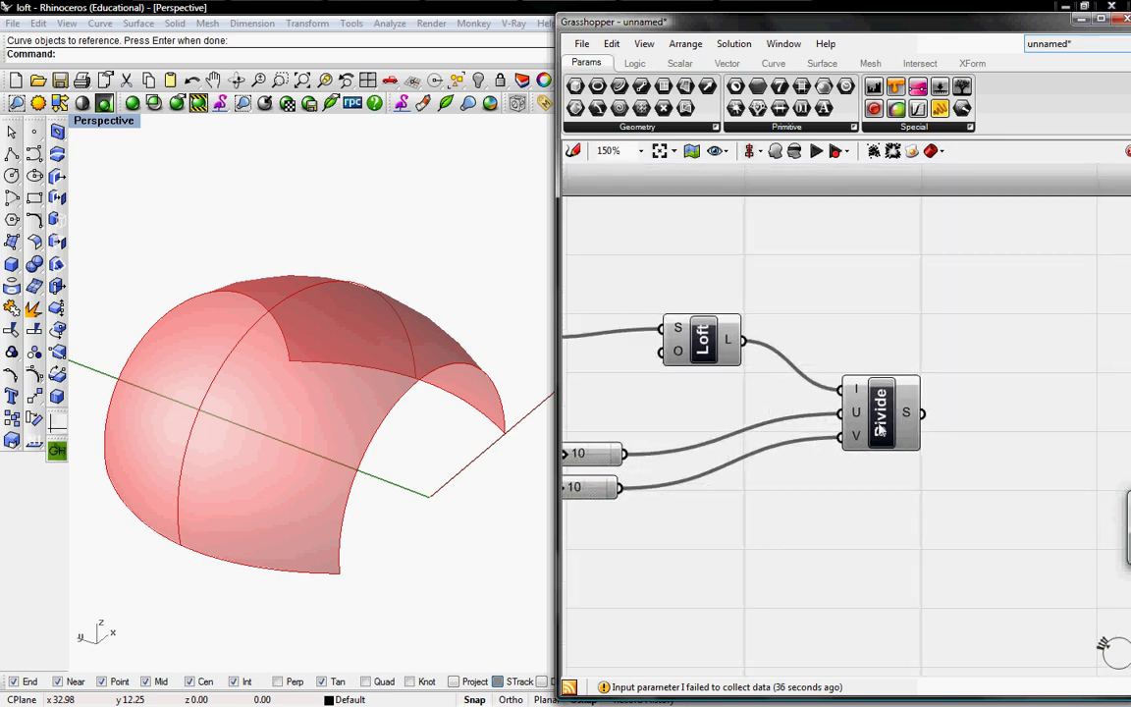
pyautogui.click(901, 421)
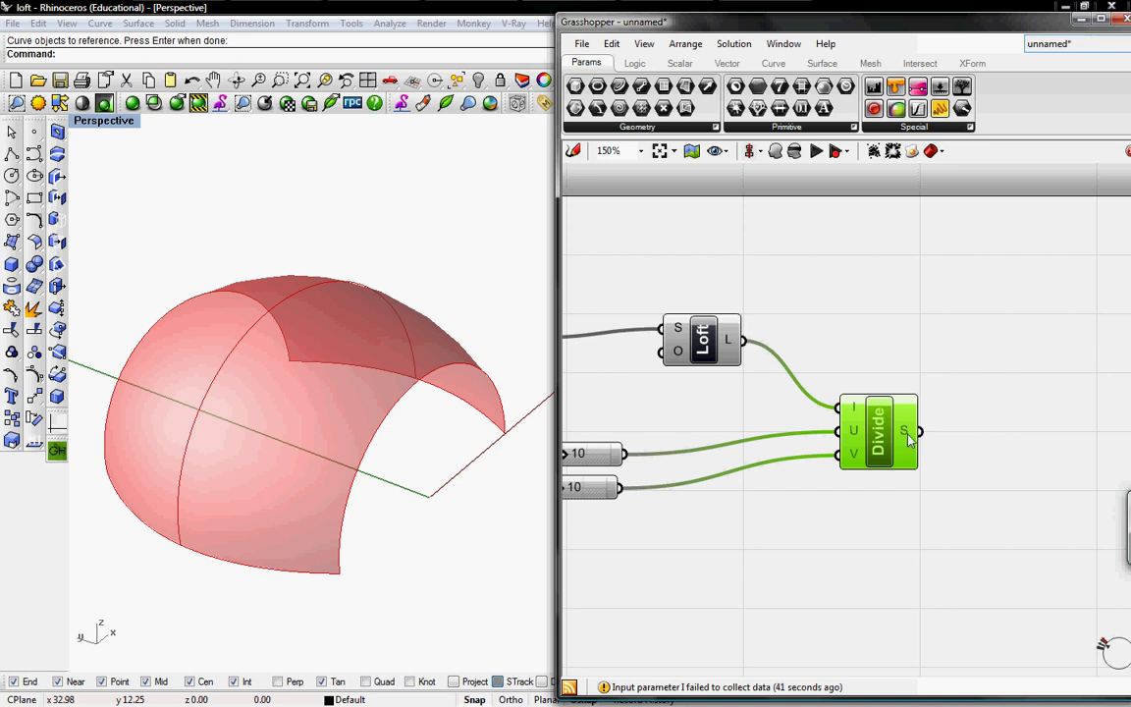
# - Add an Isotrim component, wiring the Loft surface to its S input and the divided intervals to its D input
pyautogui.click(823, 63)
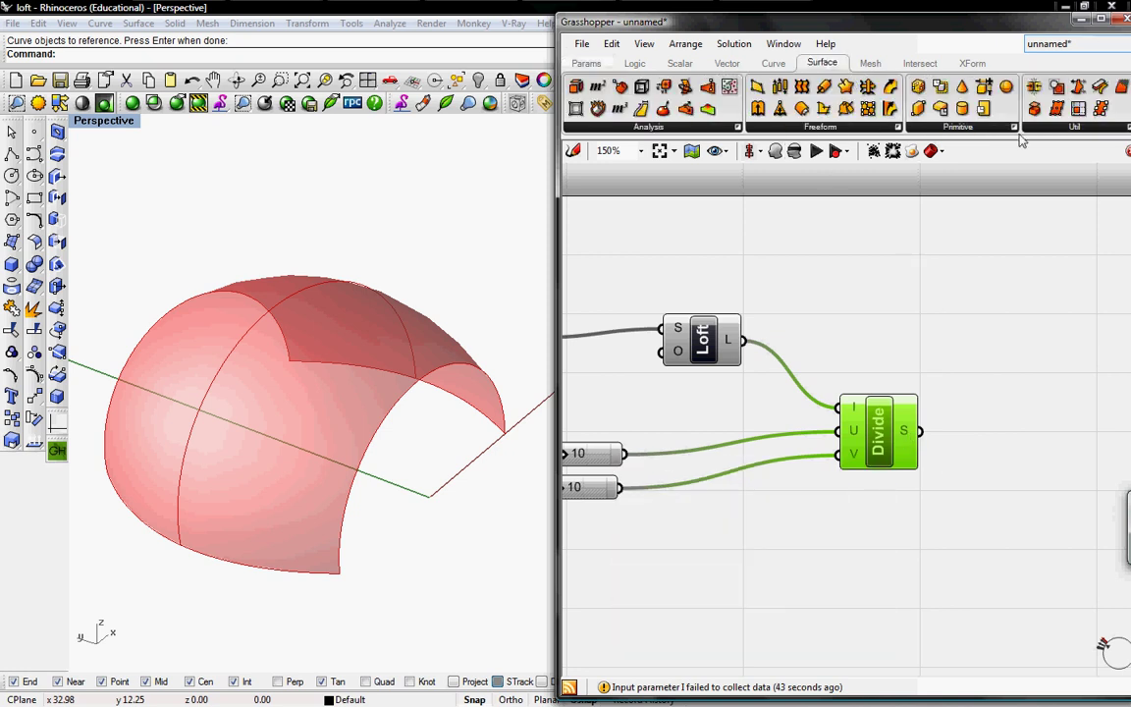
pyautogui.click(1080, 129)
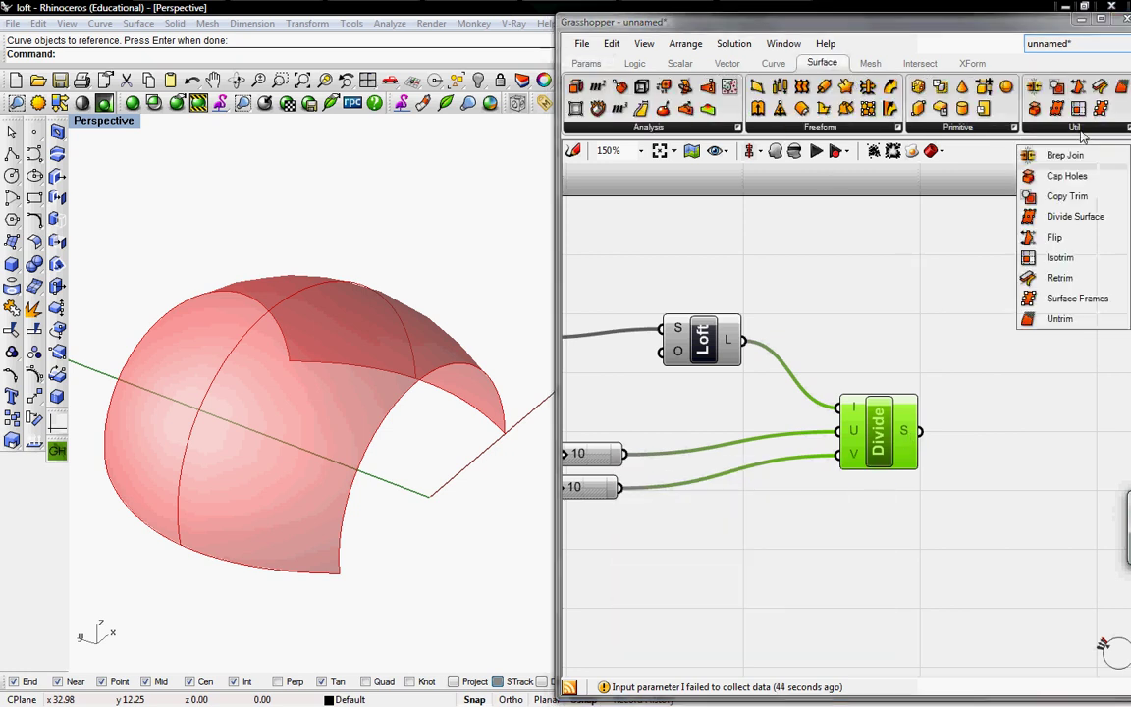
pyautogui.click(1071, 260)
pyautogui.click(1002, 343)
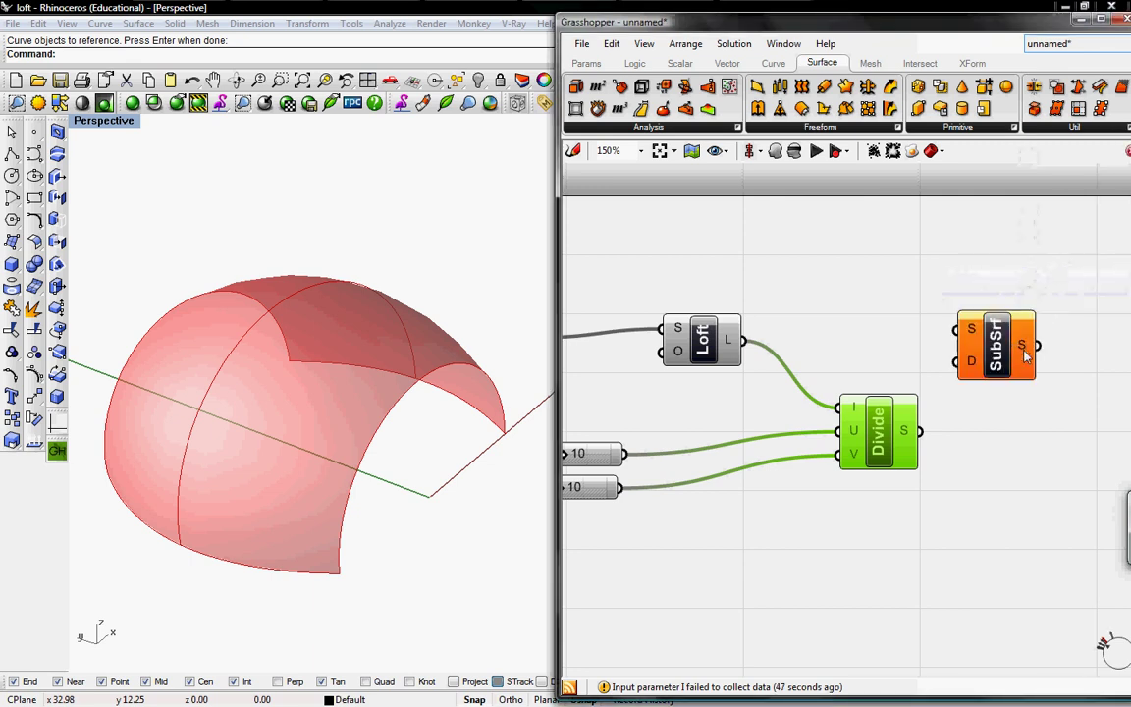
pyautogui.moveTo(989, 370); pyautogui.dragTo(1021, 371)
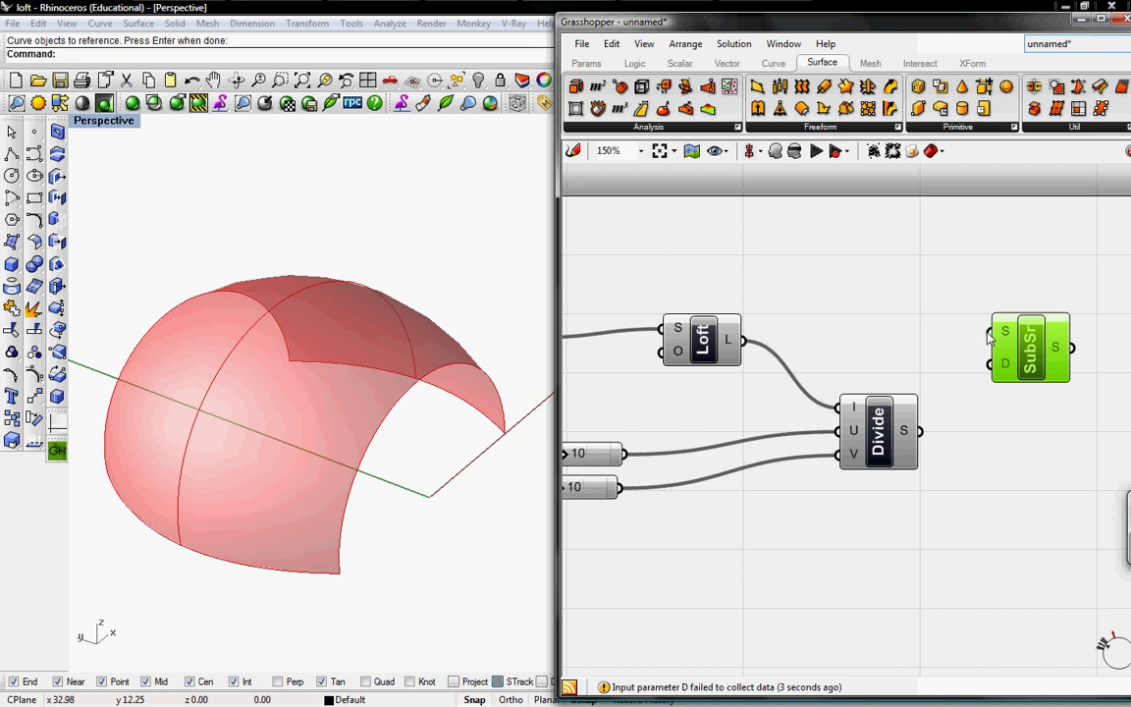
pyautogui.moveTo(989, 337); pyautogui.dragTo(743, 341)
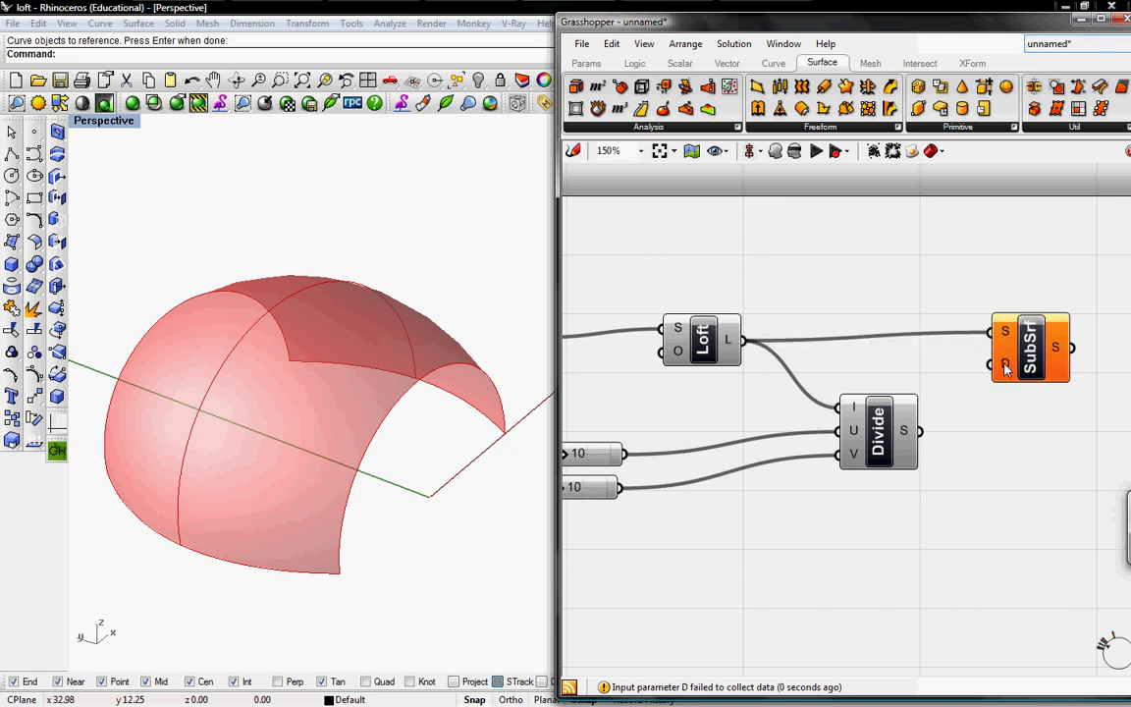
pyautogui.moveTo(1006, 368)
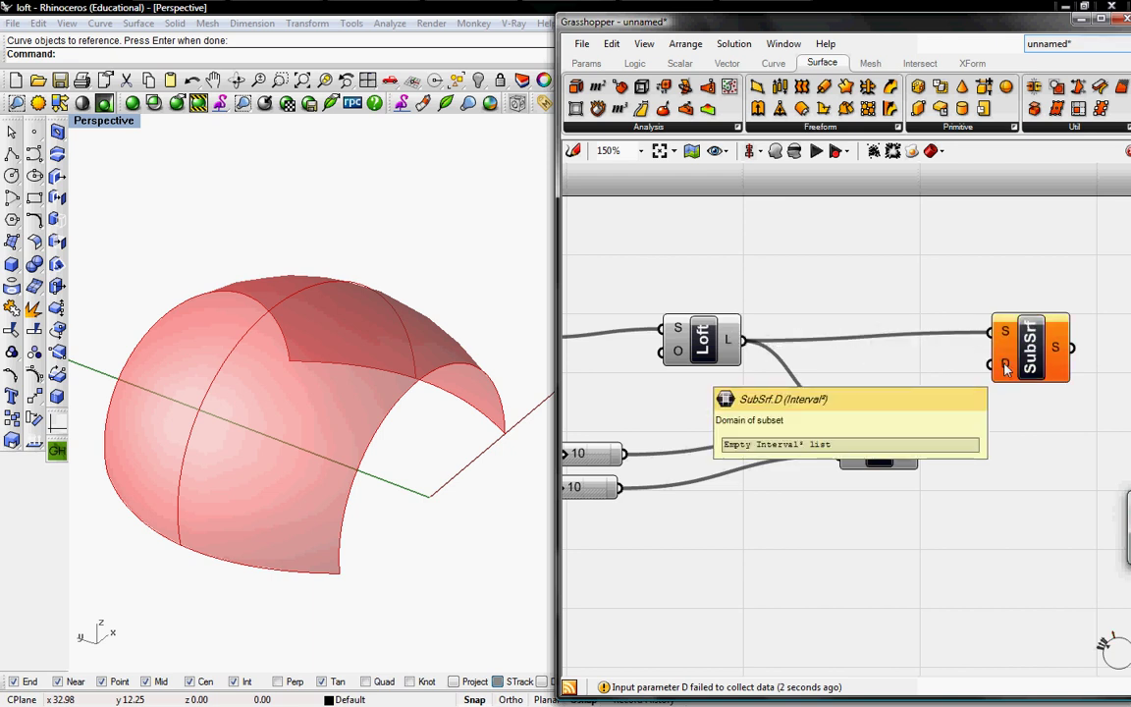
pyautogui.moveTo(914, 439); pyautogui.dragTo(992, 364)
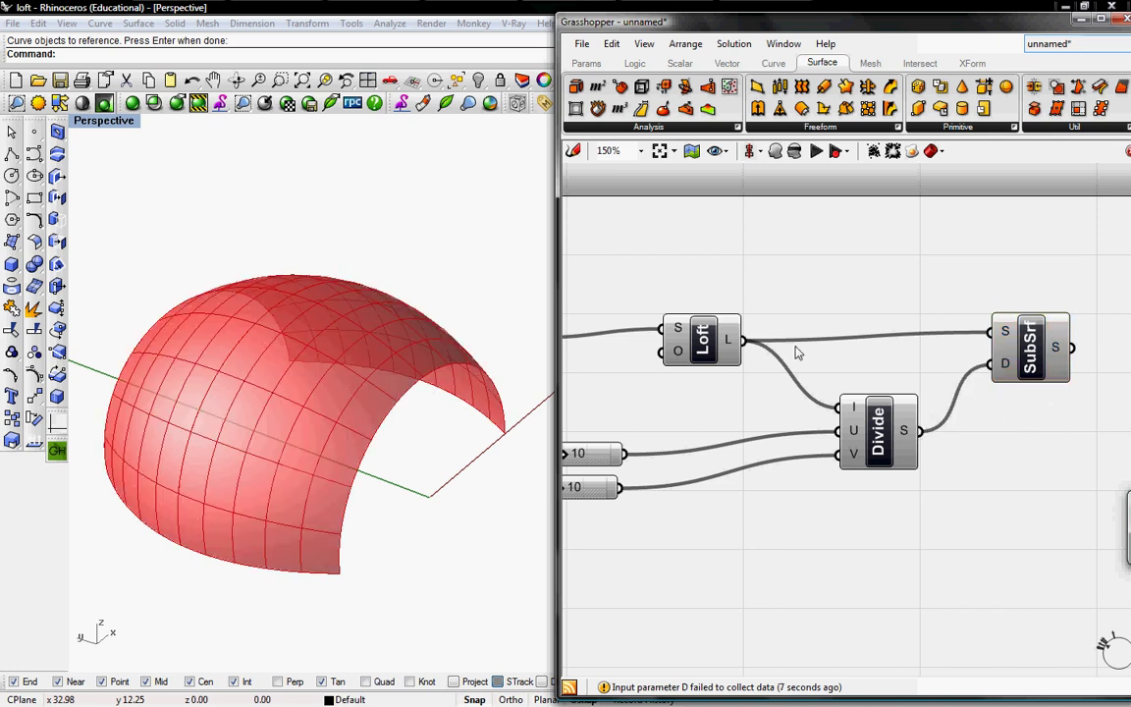
# - Turn off the preview of the Loft component and slightly shift the Isotrim component on the canvas
pyautogui.rightClick(707, 344)
pyautogui.click(727, 369)
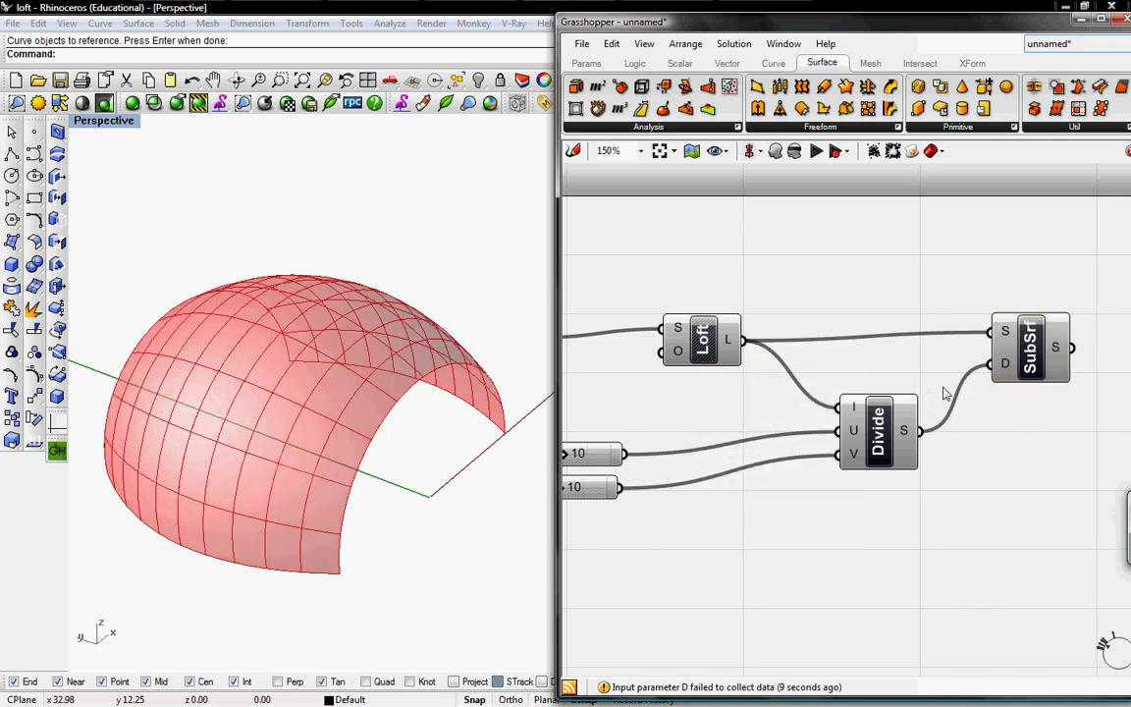
pyautogui.moveTo(968, 393); pyautogui.dragTo(831, 390, button='right')
pyautogui.moveTo(898, 343)
pyautogui.mouseDown()
pyautogui.moveTo(901, 365)
pyautogui.moveTo(902, 354)
pyautogui.mouseUp()
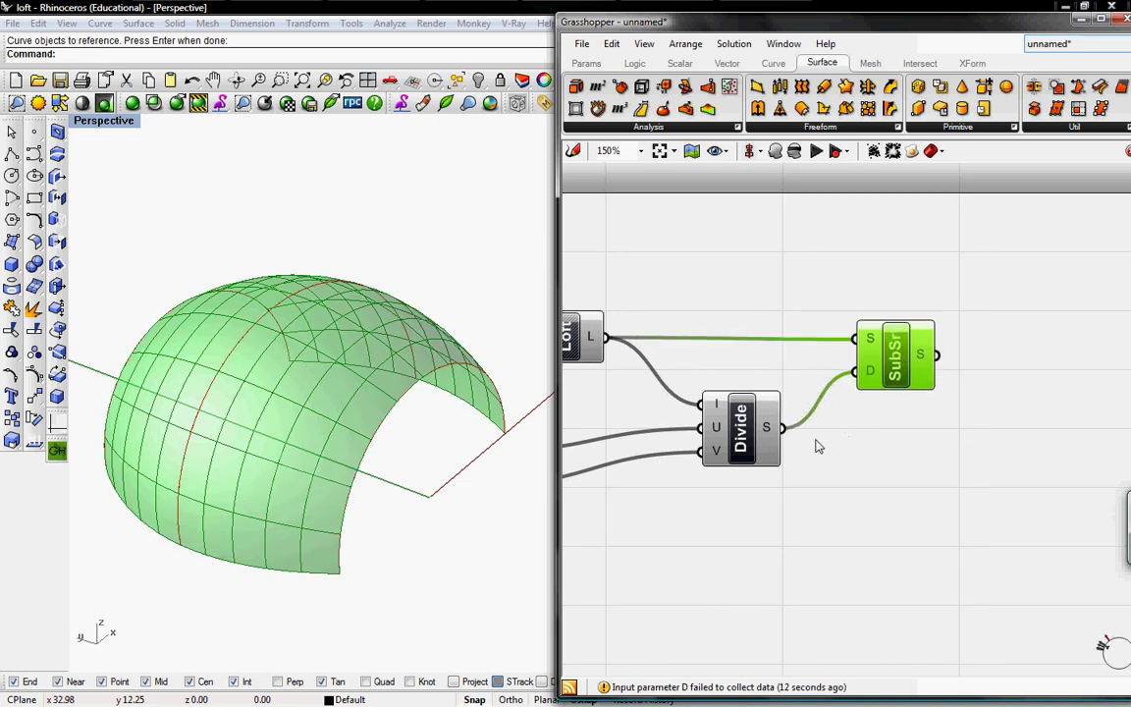
# - Add a BRep Components component below the Isotrim component and connect the trimmed subsurfaces to its B input
pyautogui.moveTo(833, 443); pyautogui.dragTo(895, 429, button='right')
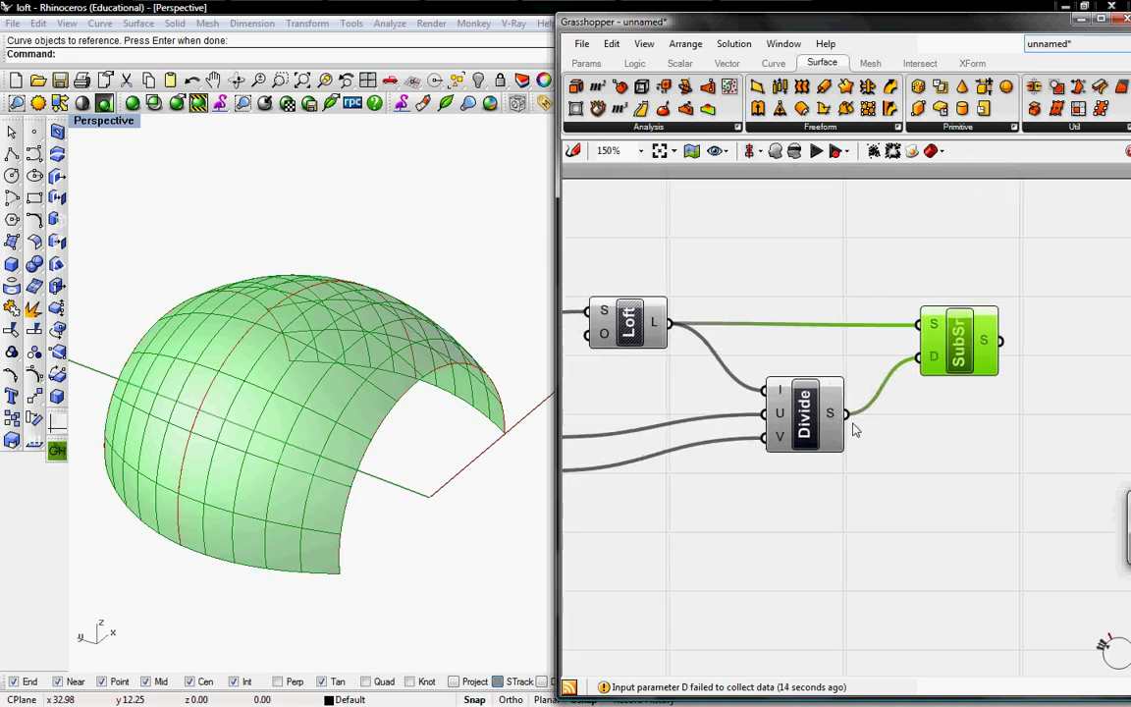
pyautogui.moveTo(793, 434); pyautogui.dragTo(913, 424, button='right')
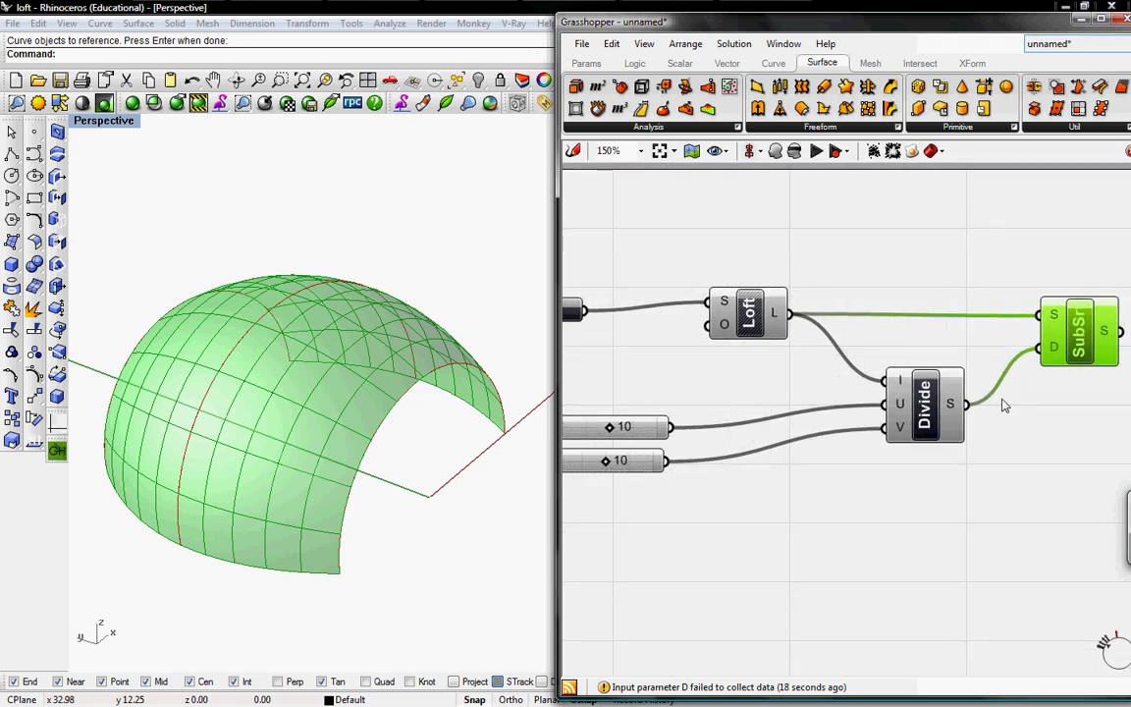
pyautogui.moveTo(901, 359); pyautogui.dragTo(688, 387, button='right')
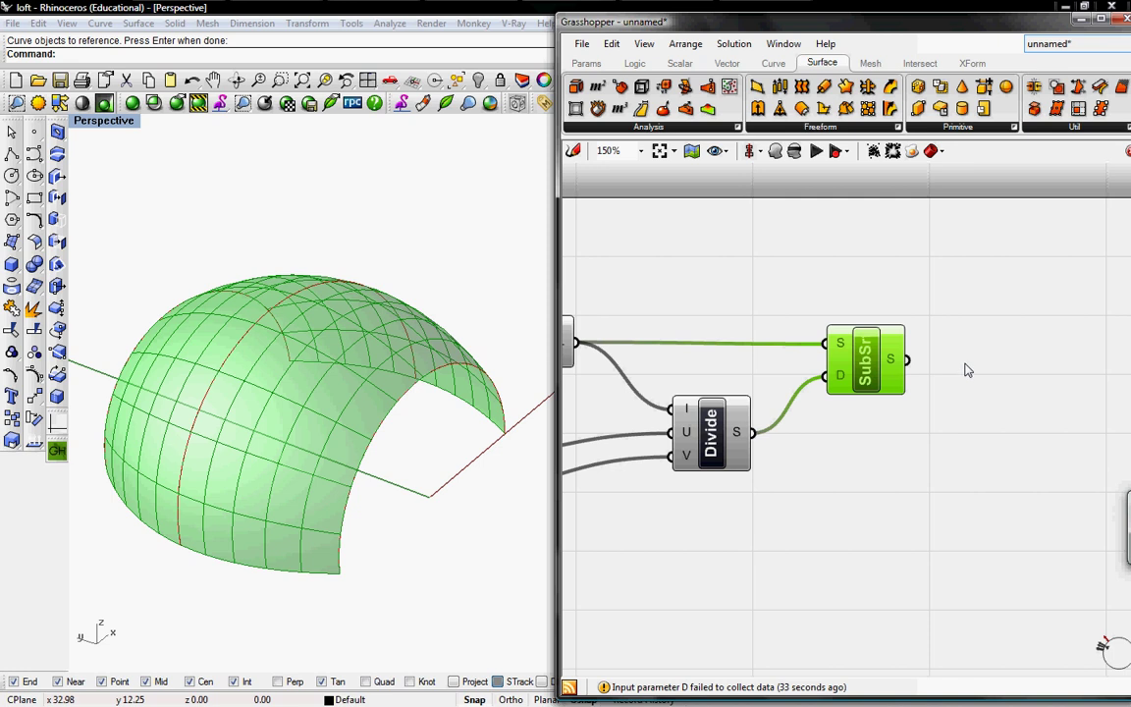
pyautogui.click(693, 124)
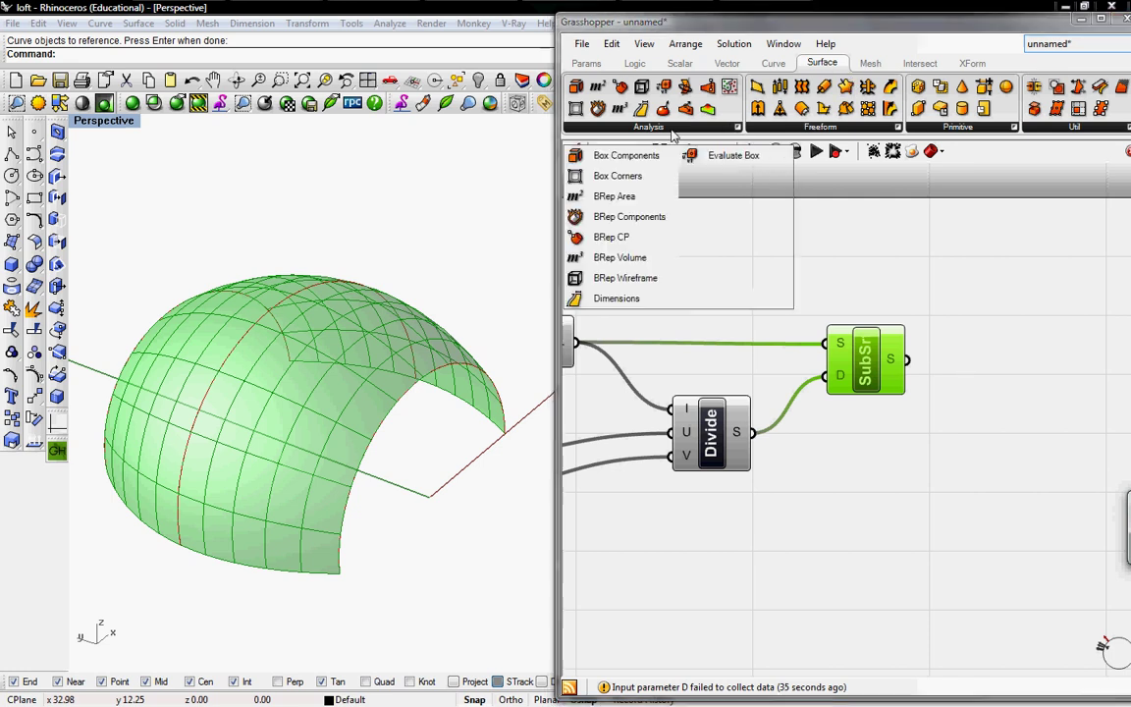
pyautogui.click(609, 217)
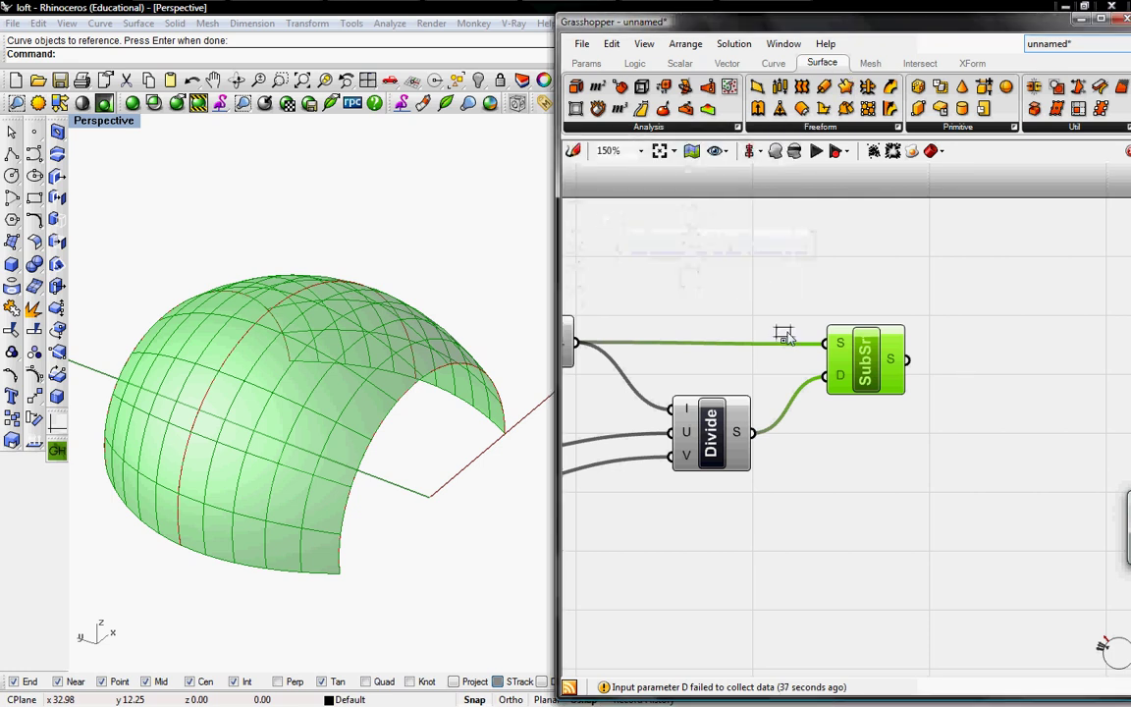
pyautogui.click(998, 555)
pyautogui.moveTo(945, 546); pyautogui.dragTo(923, 360)
pyautogui.moveTo(998, 462); pyautogui.dragTo(929, 432, button='right')
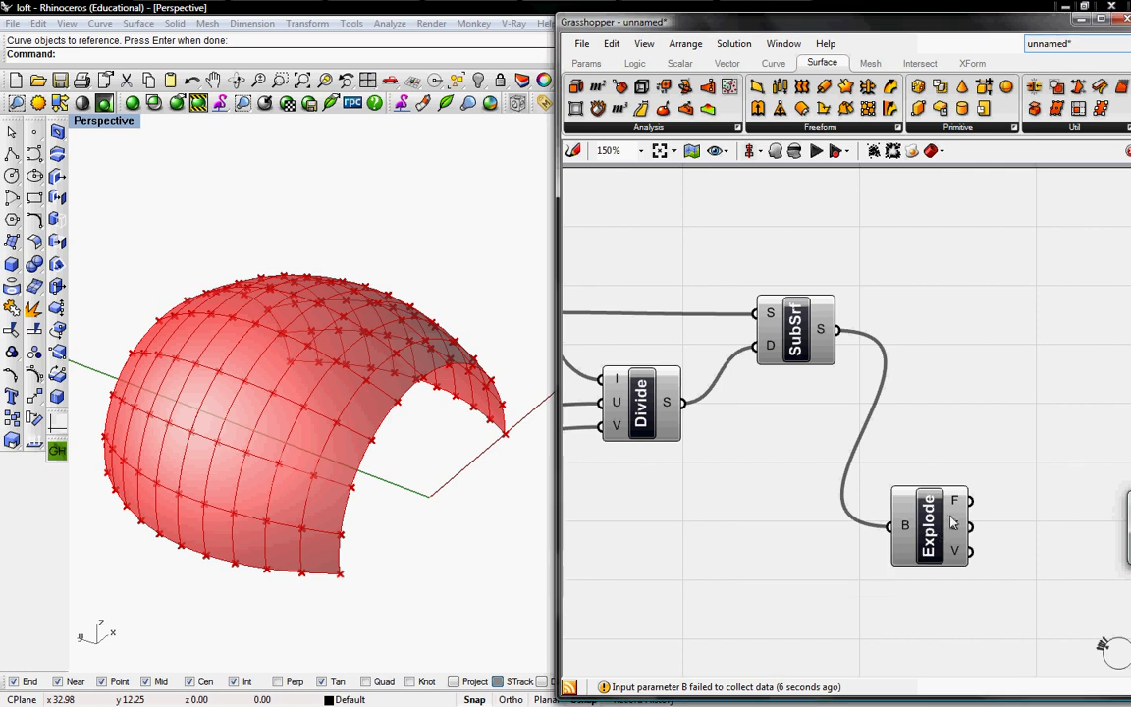
pyautogui.moveTo(958, 502)
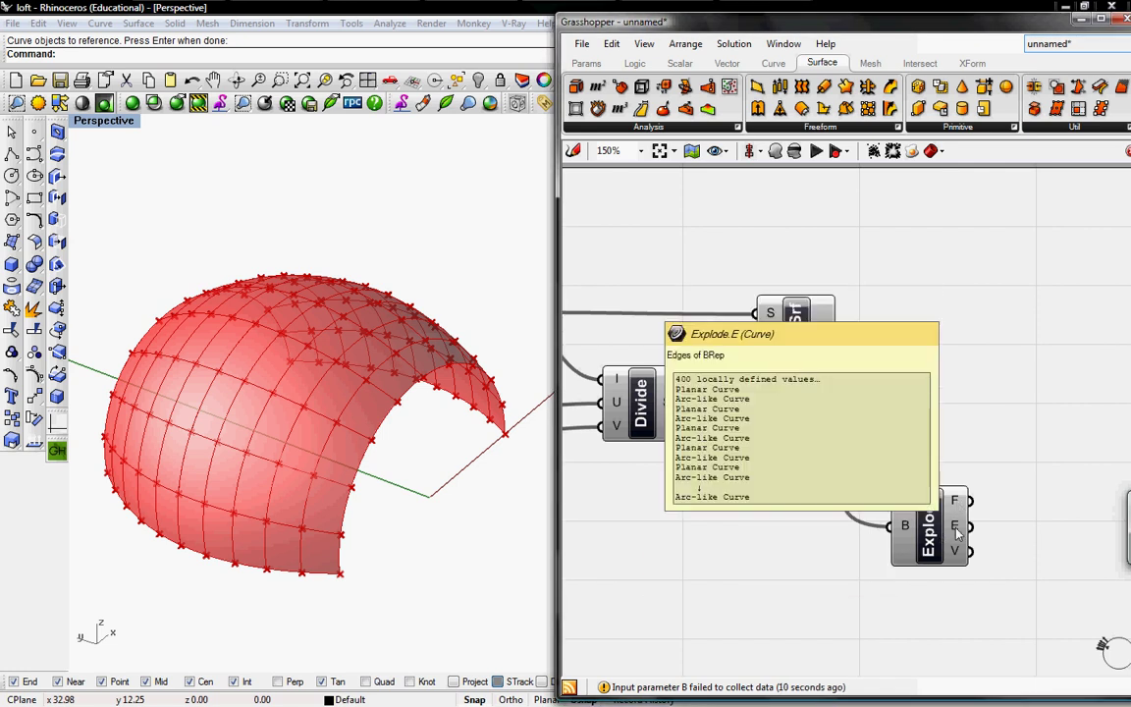
pyautogui.moveTo(957, 556)
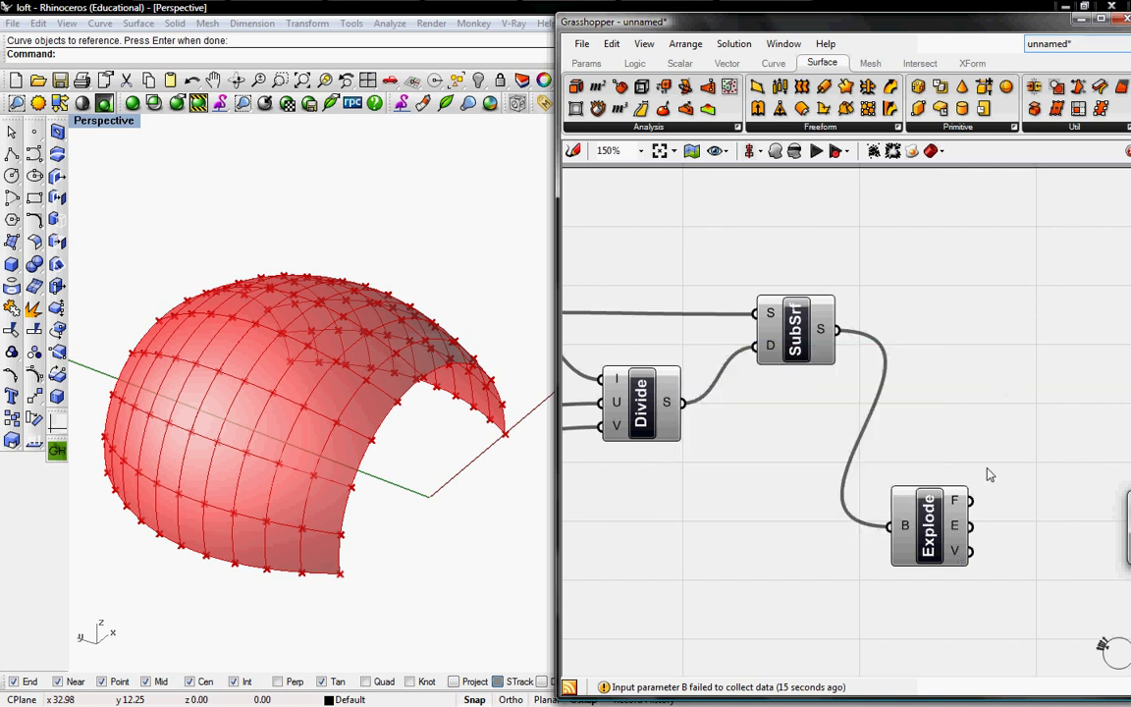
# - Move the BRep Components component slightly lower and turn off its preview
pyautogui.moveTo(945, 532); pyautogui.dragTo(952, 566)
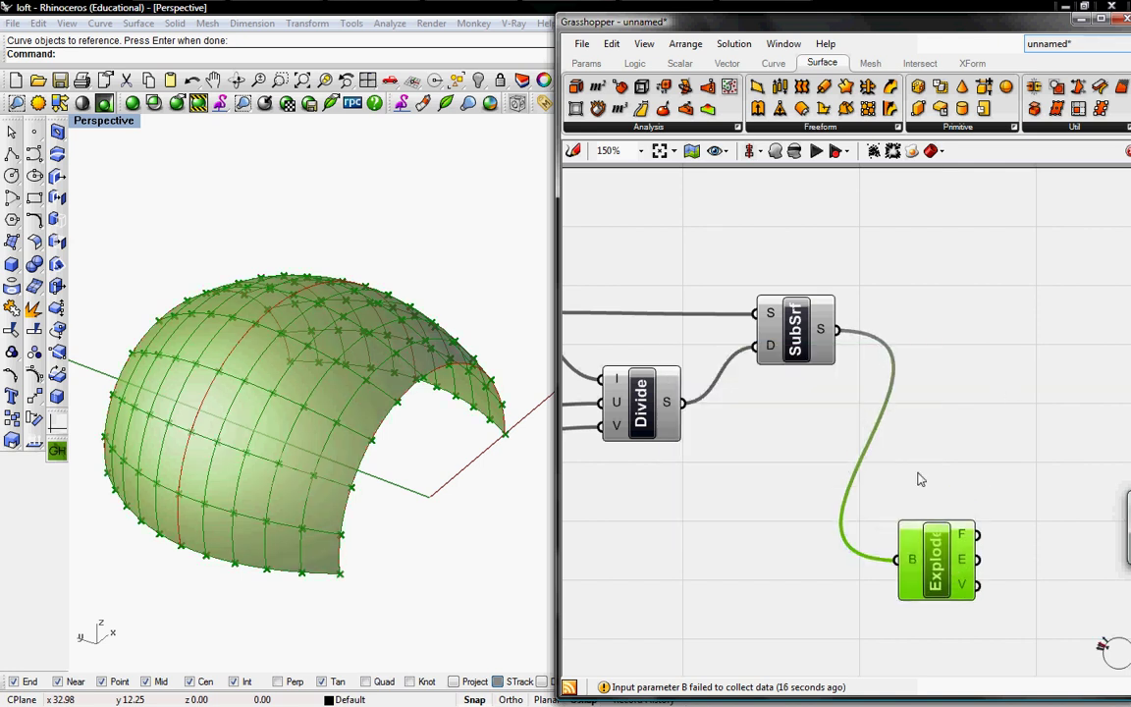
pyautogui.rightClick(940, 560)
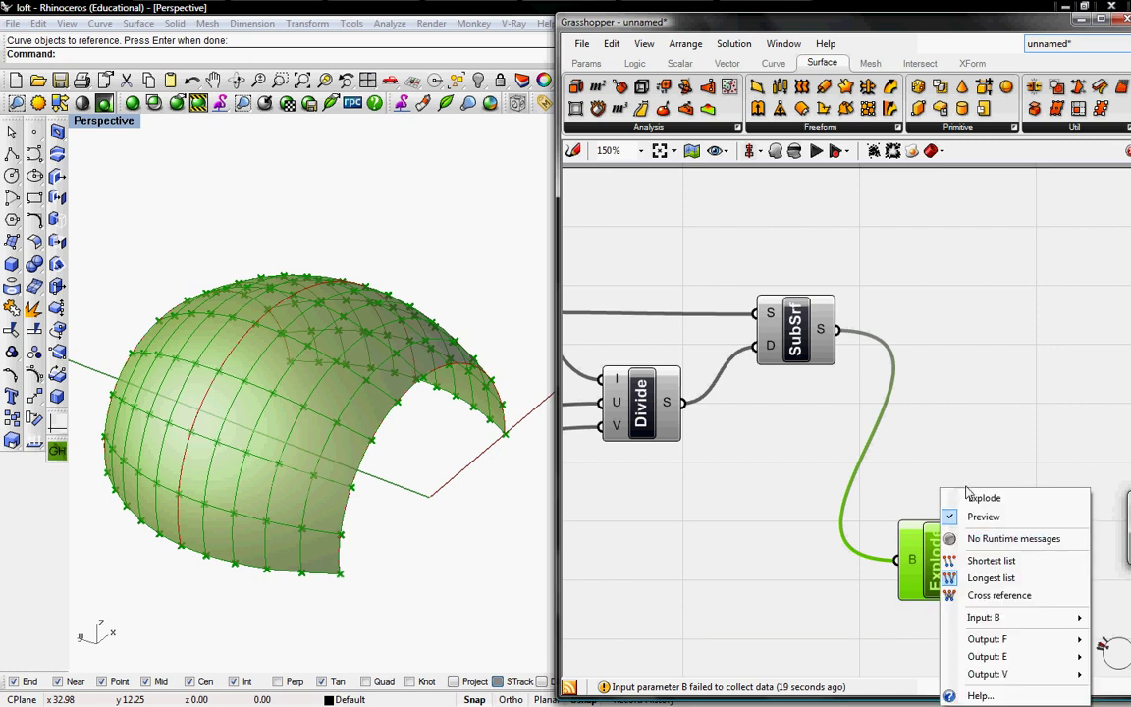
pyautogui.click(977, 514)
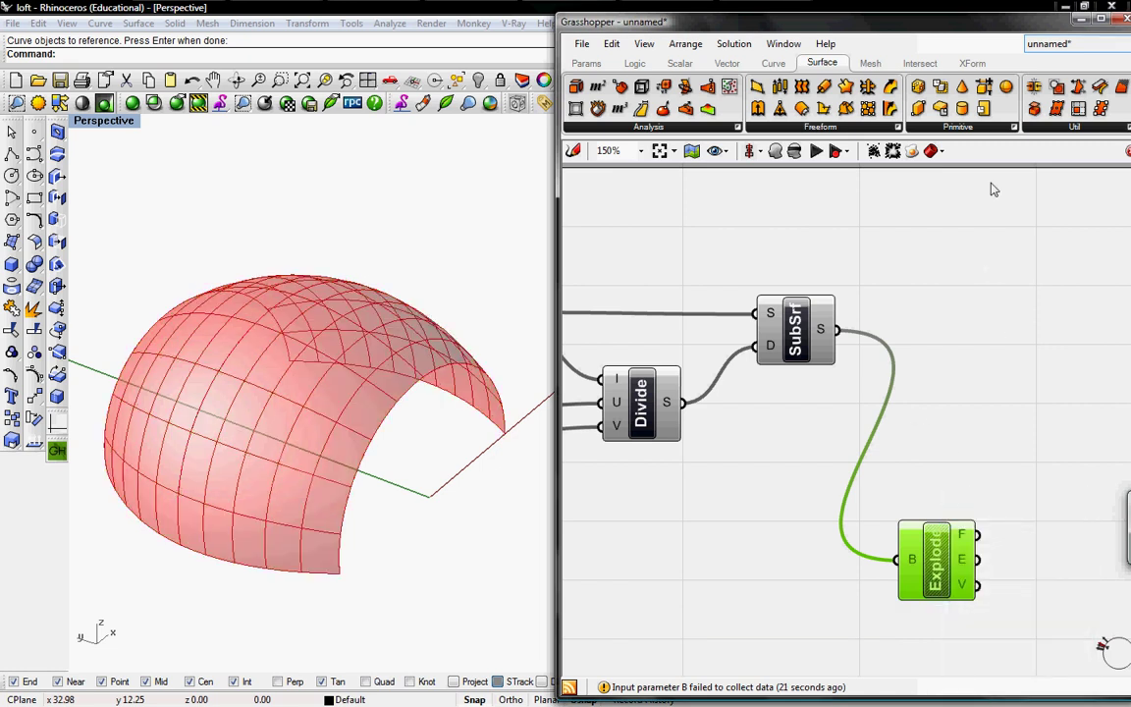
# - Add a Divide Surface component above the BRep Components component
pyautogui.click(1078, 129)
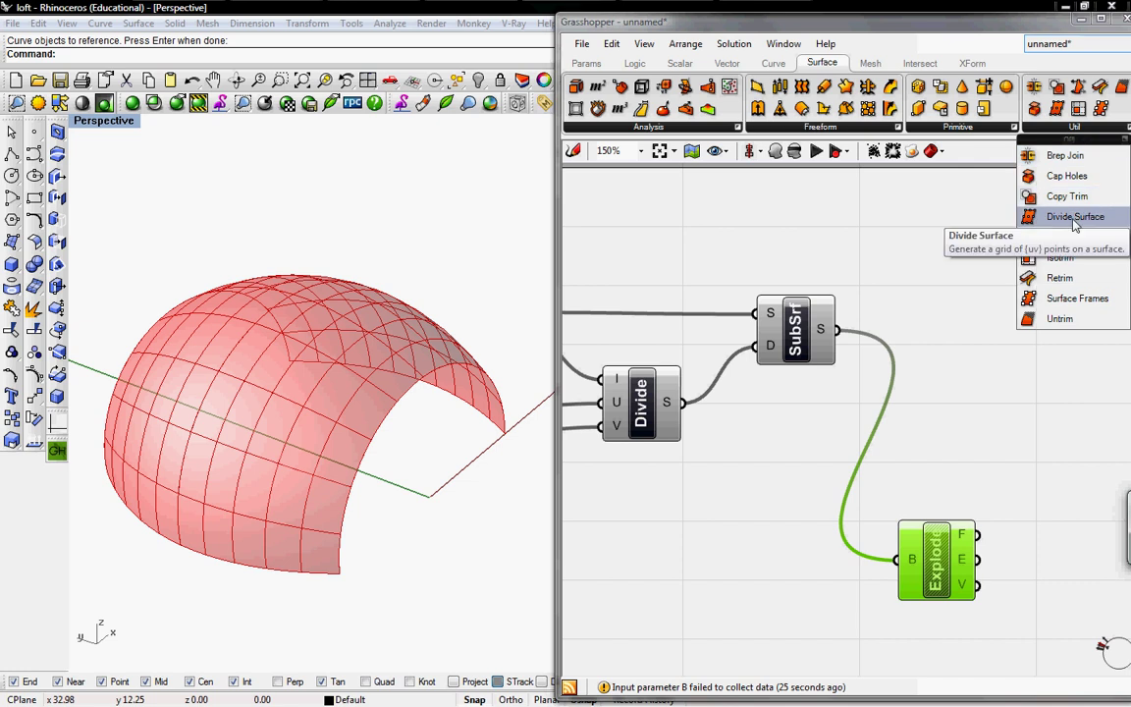
pyautogui.moveTo(1074, 225); pyautogui.dragTo(967, 445)
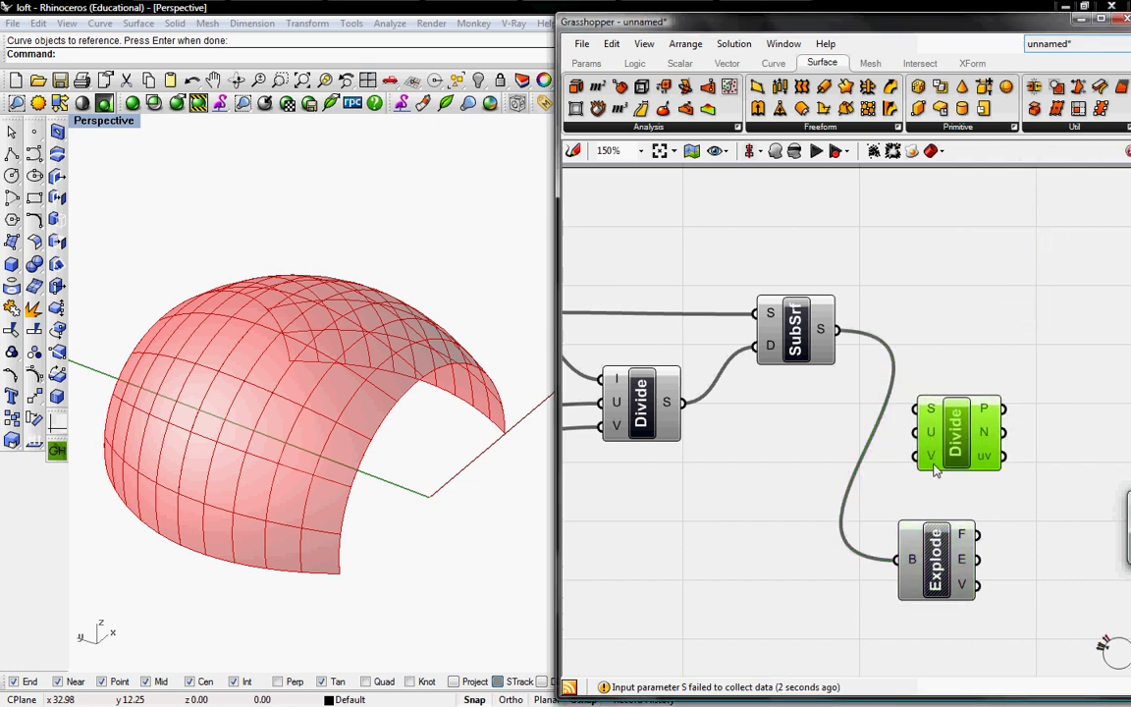
pyautogui.moveTo(935, 450); pyautogui.dragTo(983, 418, button='right')
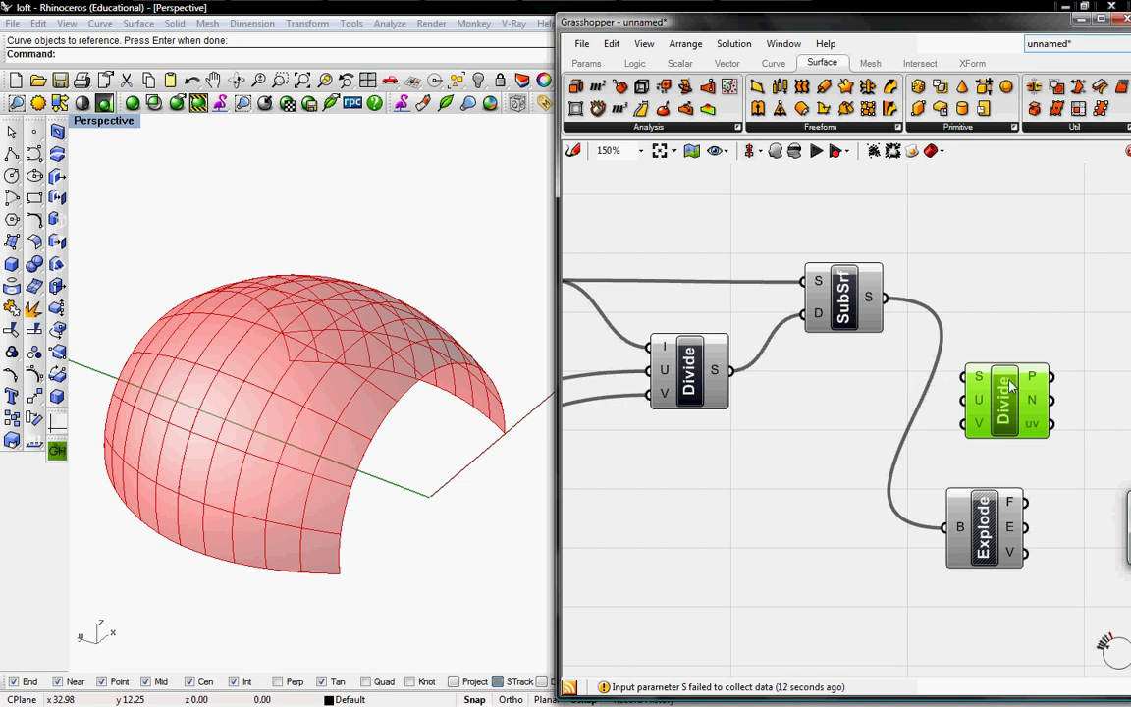
pyautogui.moveTo(978, 411)
pyautogui.moveTo(937, 419); pyautogui.dragTo(943, 398, button='right')
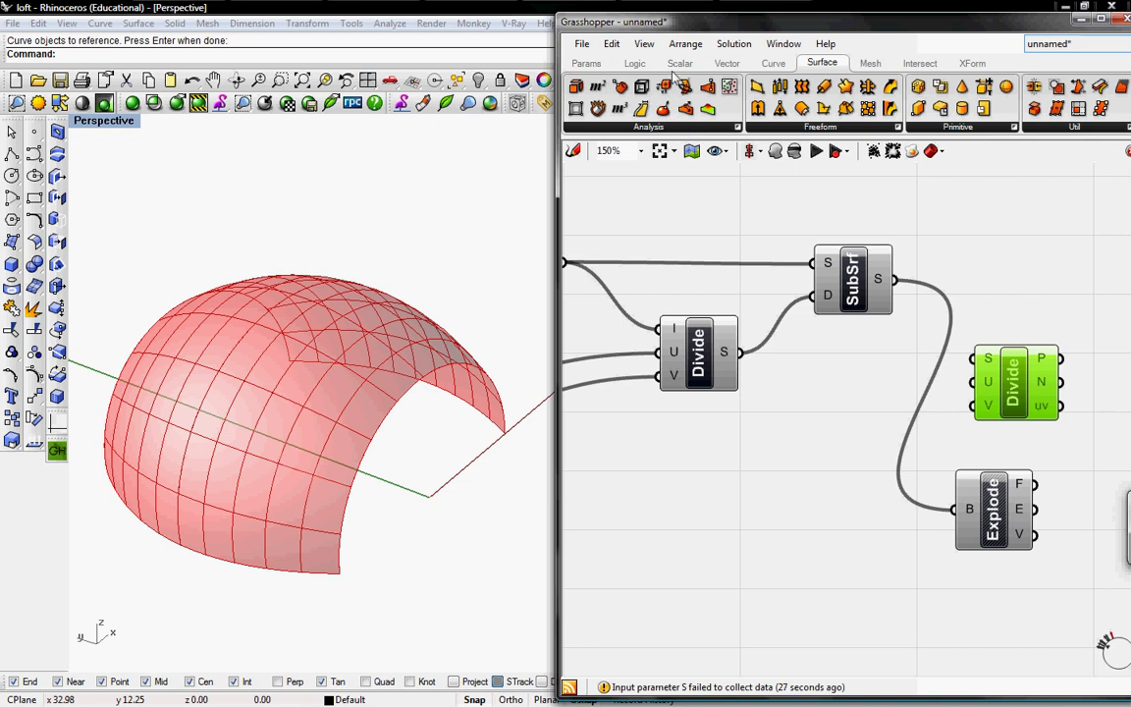
# - Add a Number parameter below the Isotrim component, set its number to 1 and rename it 1
pyautogui.click(575, 63)
pyautogui.click(756, 126)
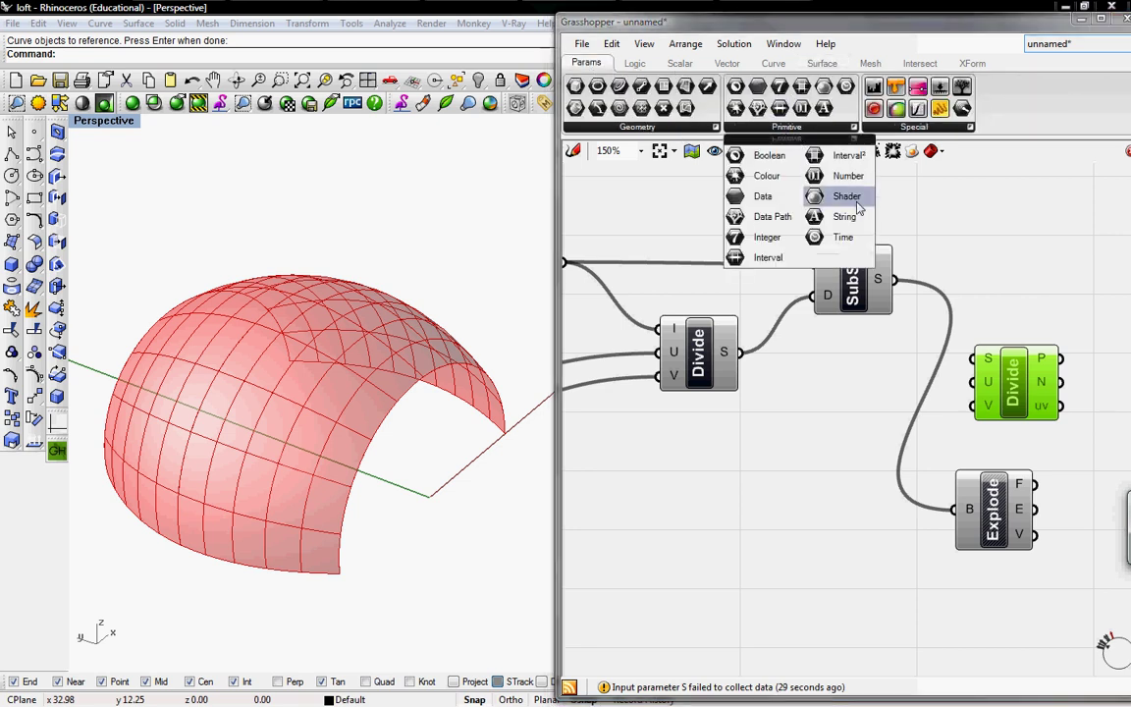
pyautogui.moveTo(848, 175); pyautogui.dragTo(856, 410)
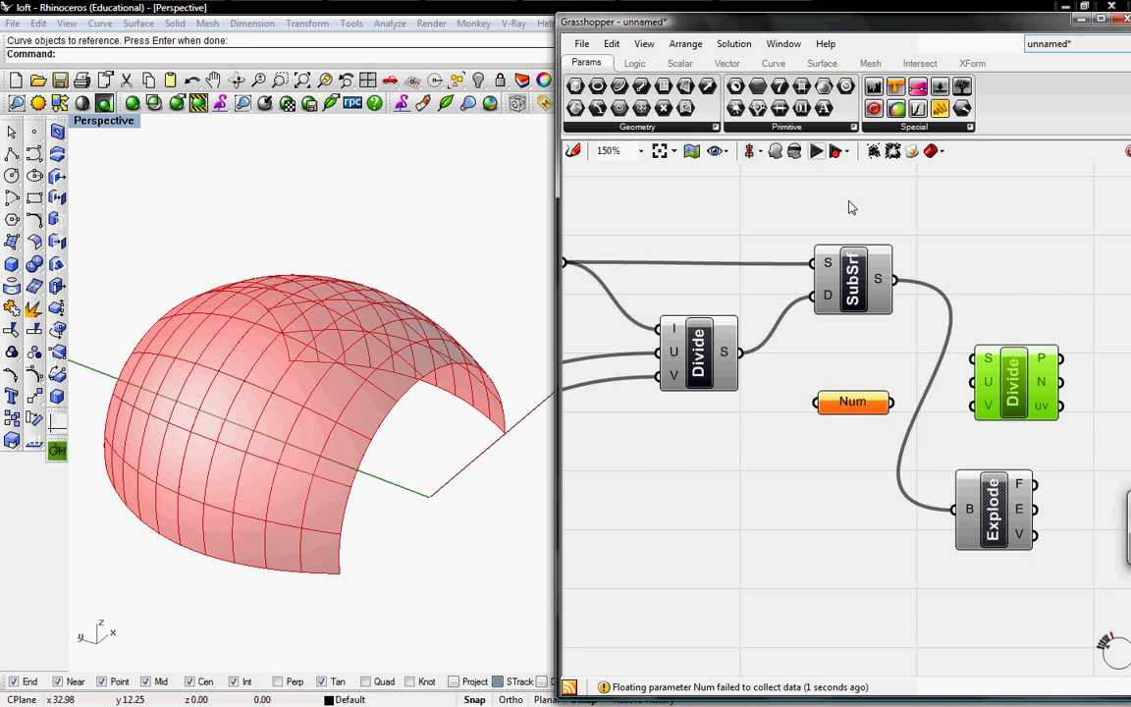
pyautogui.rightClick(852, 401)
pyautogui.moveTo(942, 514)
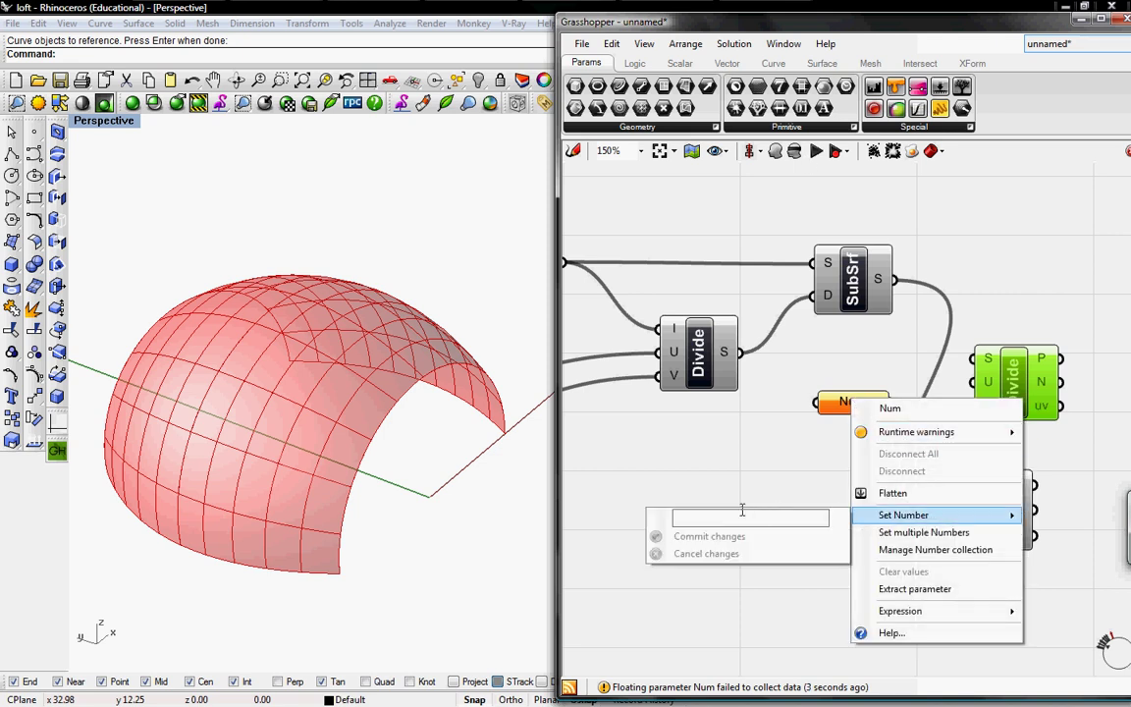
pyautogui.write('1')
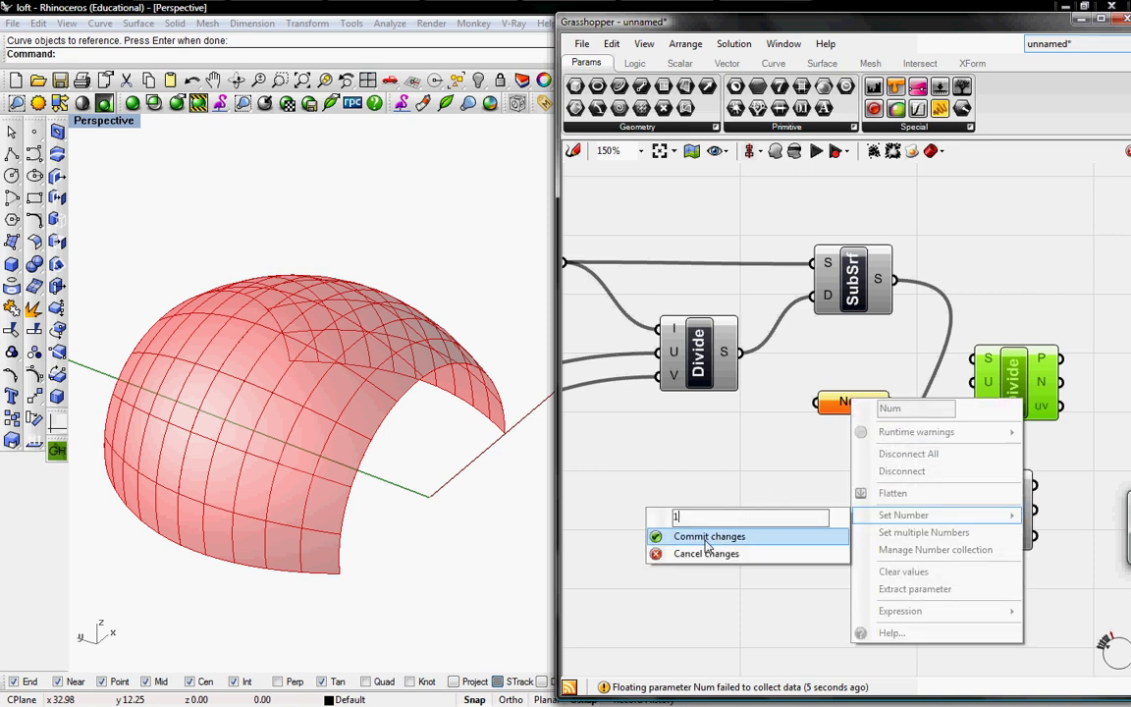
pyautogui.click(707, 536)
pyautogui.rightClick(846, 401)
pyautogui.write('1')
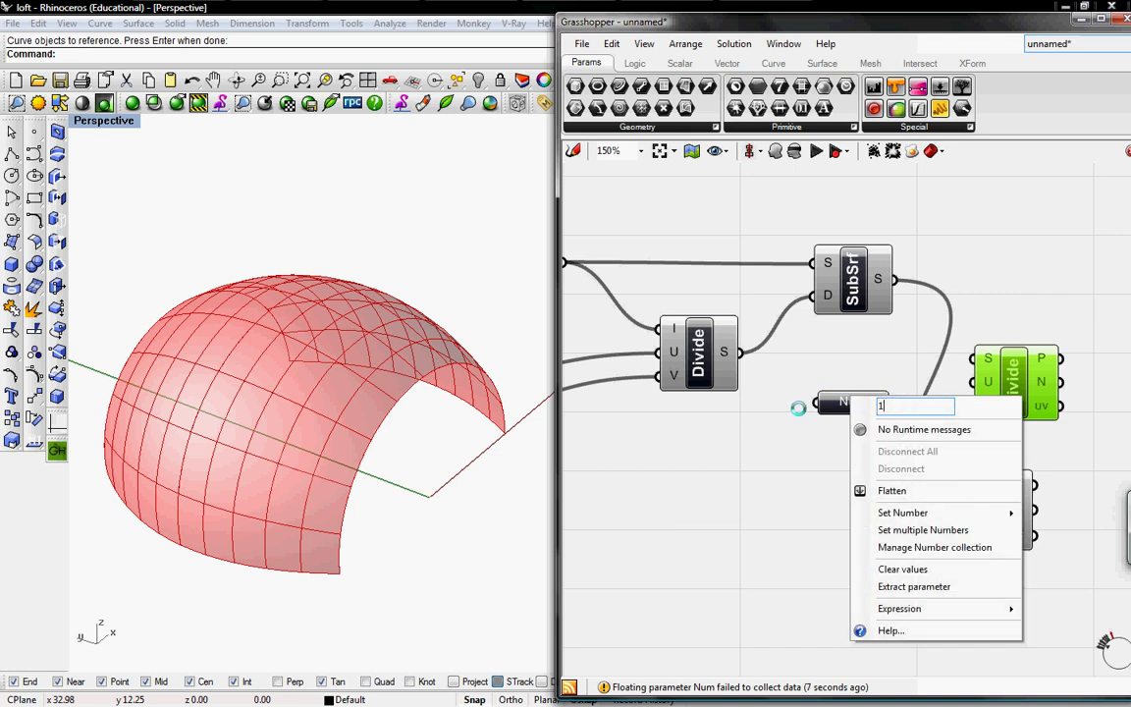
pyautogui.press('Return')
# - Wire the Number parameter to the U and V inputs of Divide Surface and the Isotrim output to its S input
pyautogui.moveTo(890, 401)
pyautogui.mouseDown()
pyautogui.moveTo(972, 383)
pyautogui.moveTo(892, 403)
pyautogui.mouseUp()
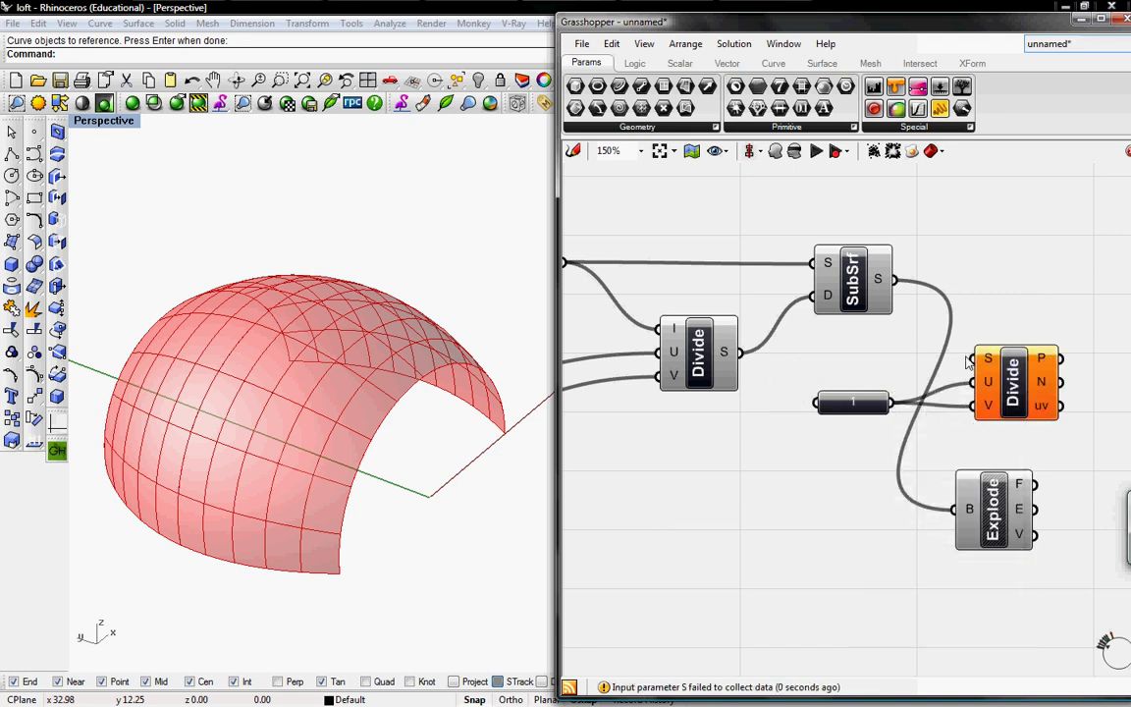
pyautogui.moveTo(970, 359); pyautogui.dragTo(897, 278)
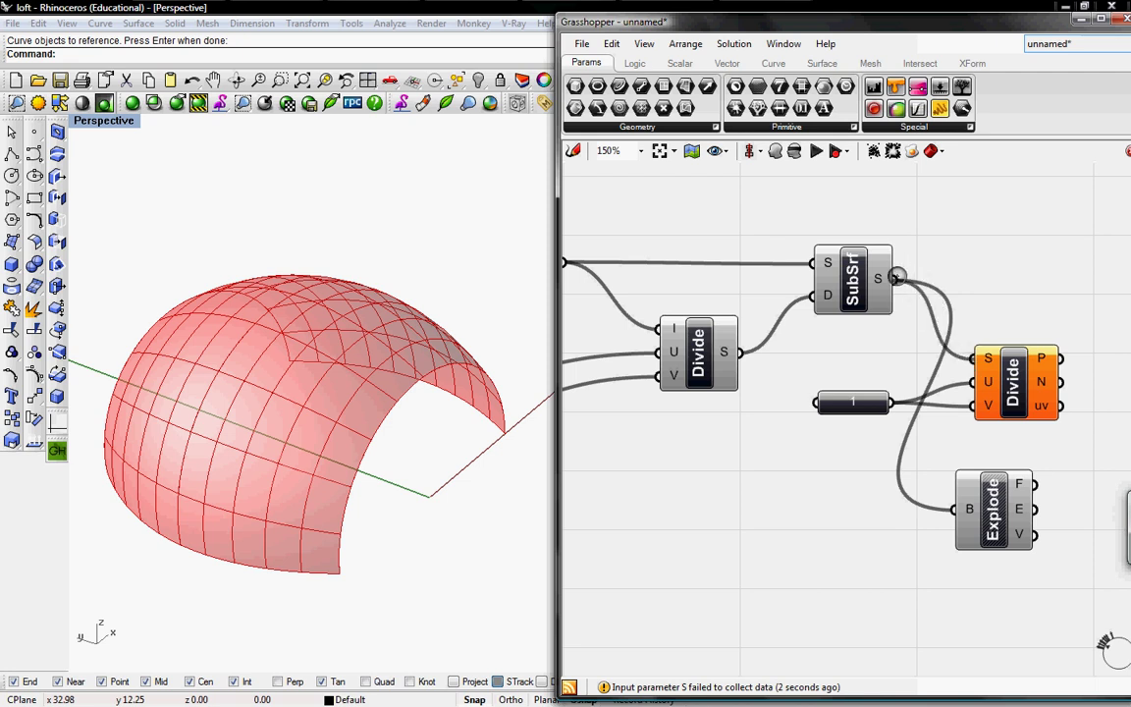
pyautogui.moveTo(808, 362); pyautogui.dragTo(727, 354, button='right')
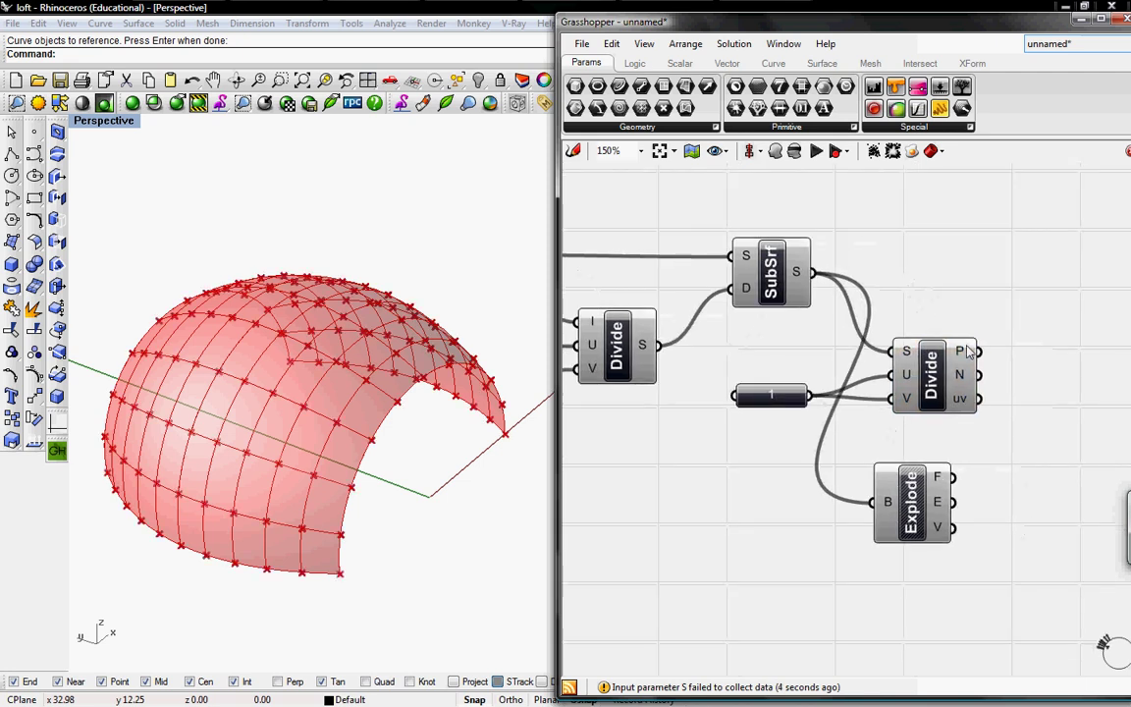
pyautogui.moveTo(967, 355)
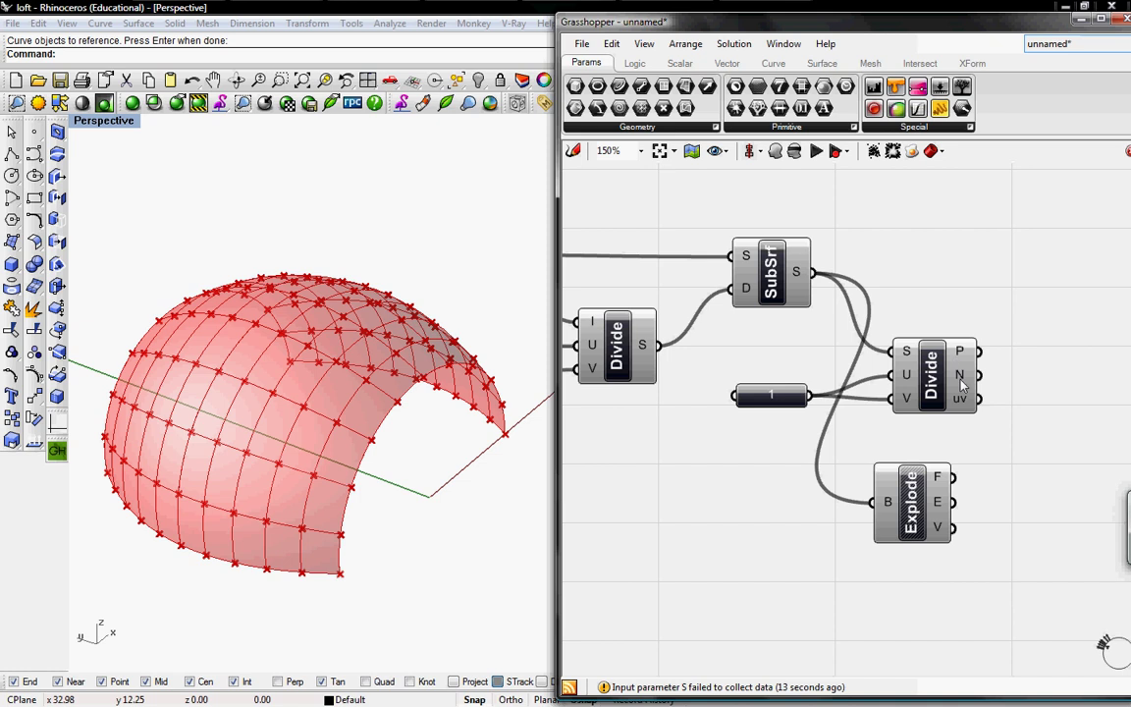
pyautogui.moveTo(961, 384)
# - Rearrange the canvas by moving Divide Surface up beside Isotrim and BRep Components well below it
pyautogui.moveTo(929, 377); pyautogui.dragTo(931, 338)
pyautogui.click(925, 506)
pyautogui.moveTo(925, 506); pyautogui.dragTo(945, 460)
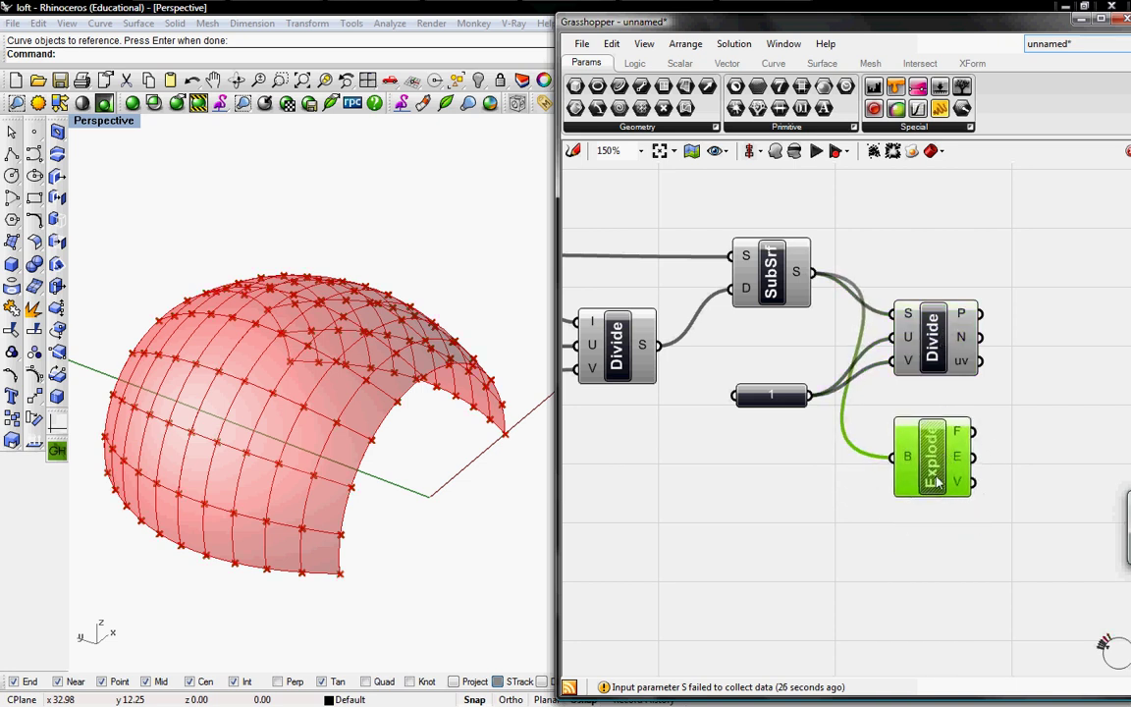
pyautogui.moveTo(1009, 483); pyautogui.dragTo(901, 467, button='right')
pyautogui.moveTo(837, 432); pyautogui.dragTo(839, 525)
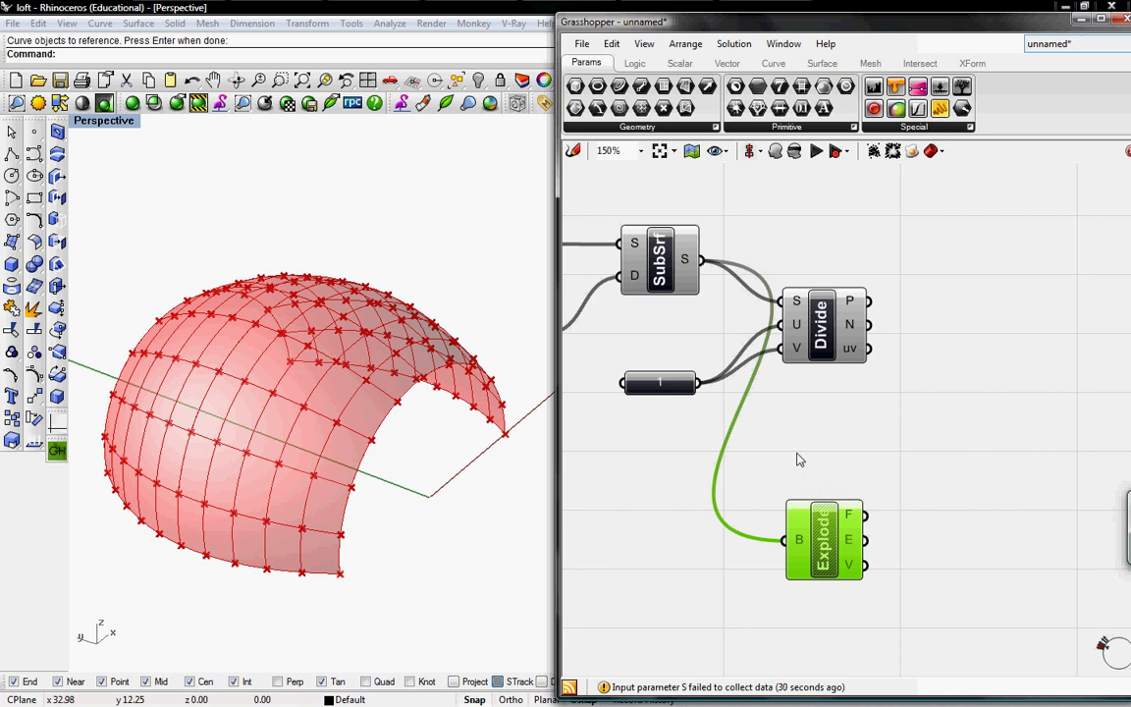
pyautogui.moveTo(821, 352); pyautogui.dragTo(844, 292)
pyautogui.moveTo(846, 294); pyautogui.dragTo(908, 306, button='right')
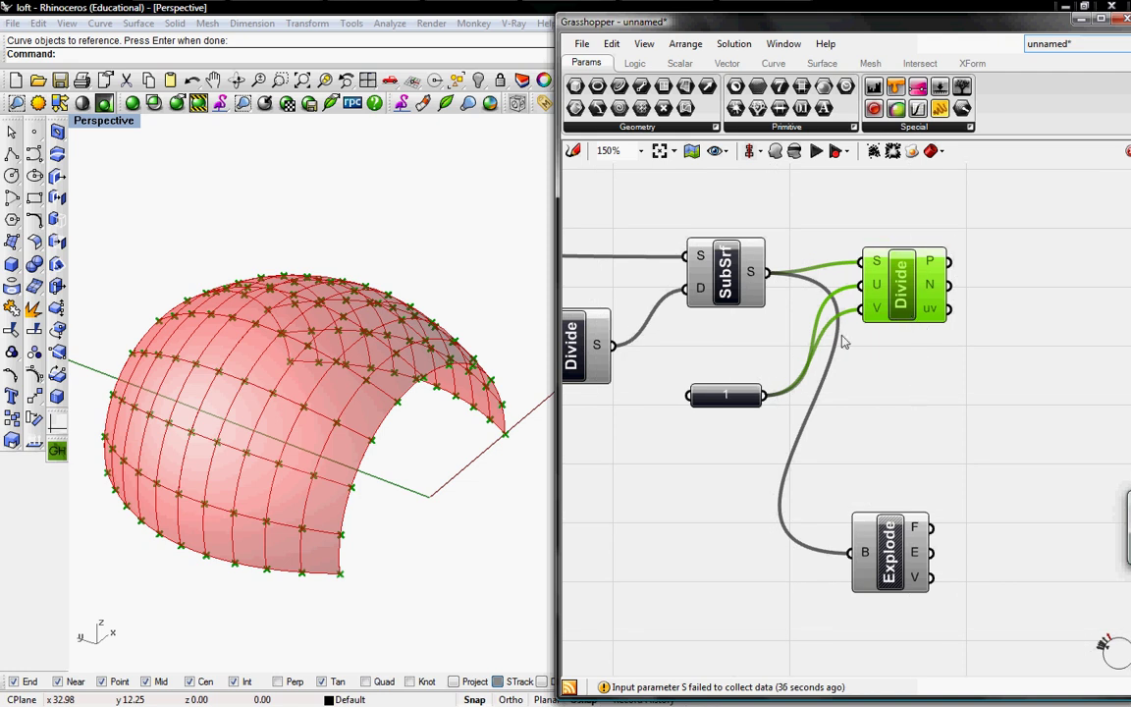
# - Clear the referenced curves from the Curve parameter that feeds the Loft component
pyautogui.moveTo(796, 357); pyautogui.dragTo(852, 351, button='right')
pyautogui.scroll(-1, 852, 351)
pyautogui.moveTo(696, 351); pyautogui.dragTo(934, 367, button='right')
pyautogui.moveTo(741, 344); pyautogui.dragTo(751, 354, button='right')
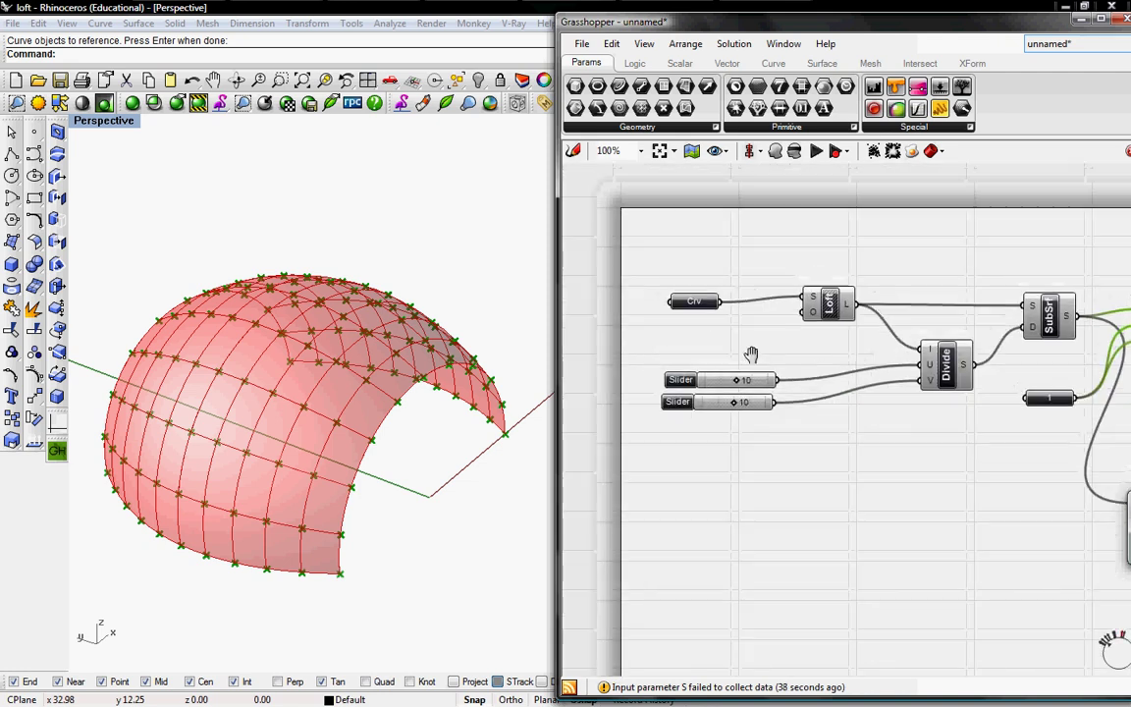
pyautogui.scroll(4, 751, 353)
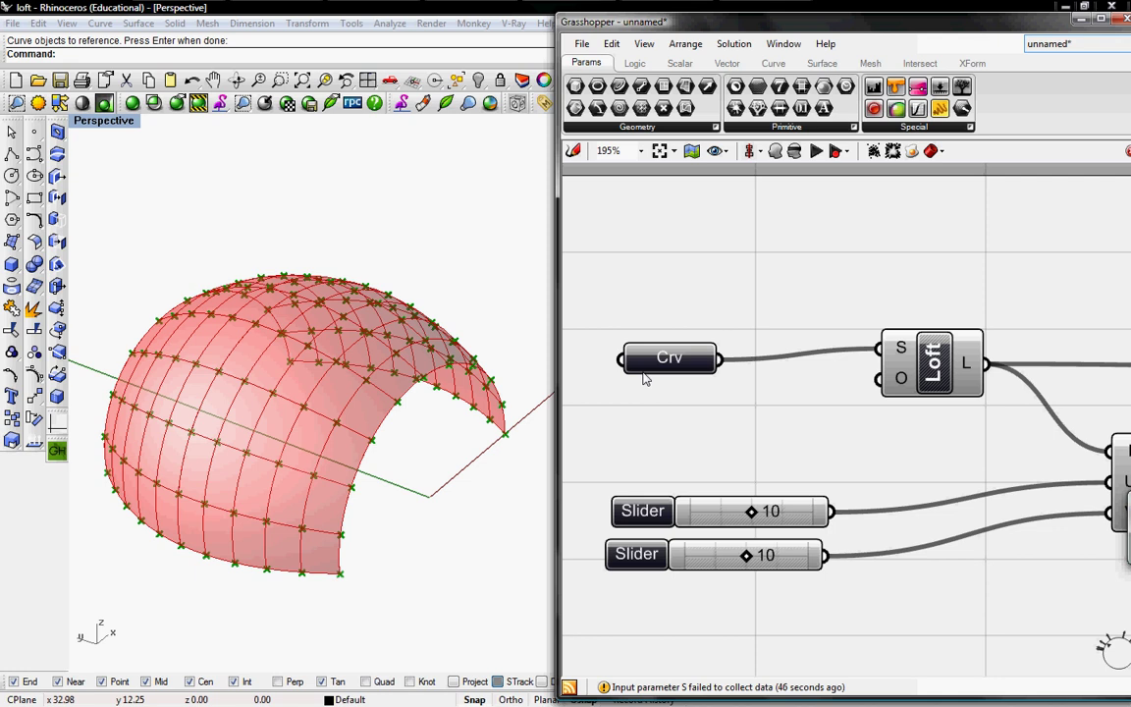
pyautogui.moveTo(689, 369)
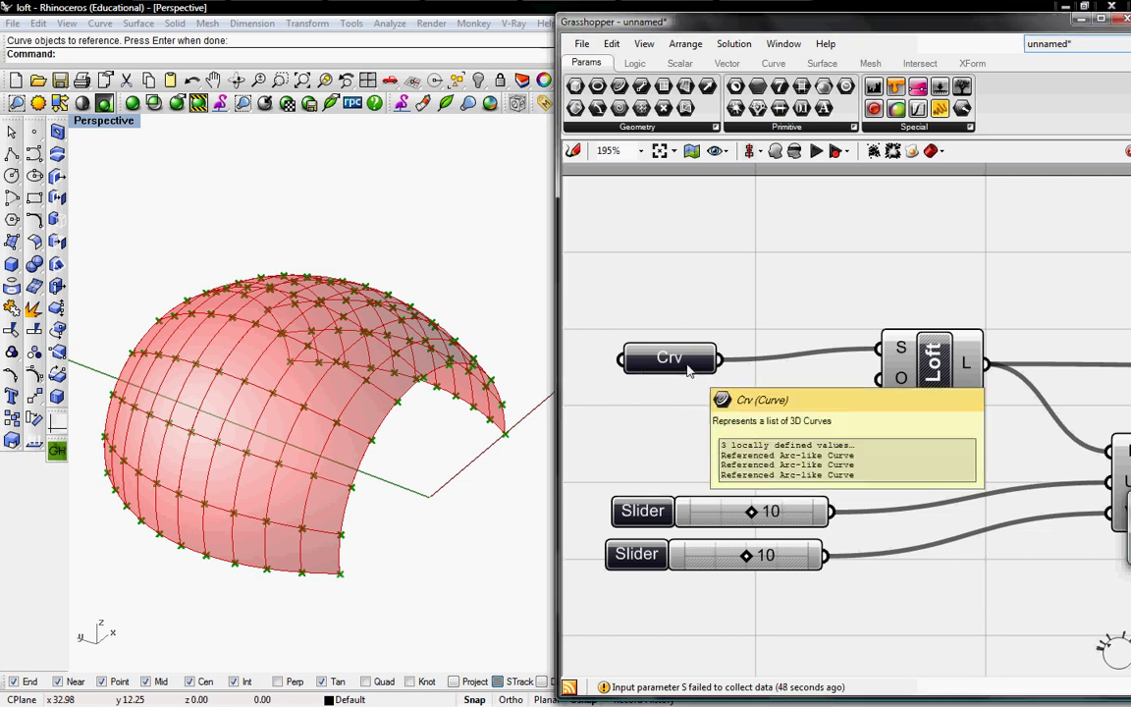
pyautogui.moveTo(871, 394); pyautogui.dragTo(839, 399, button='right')
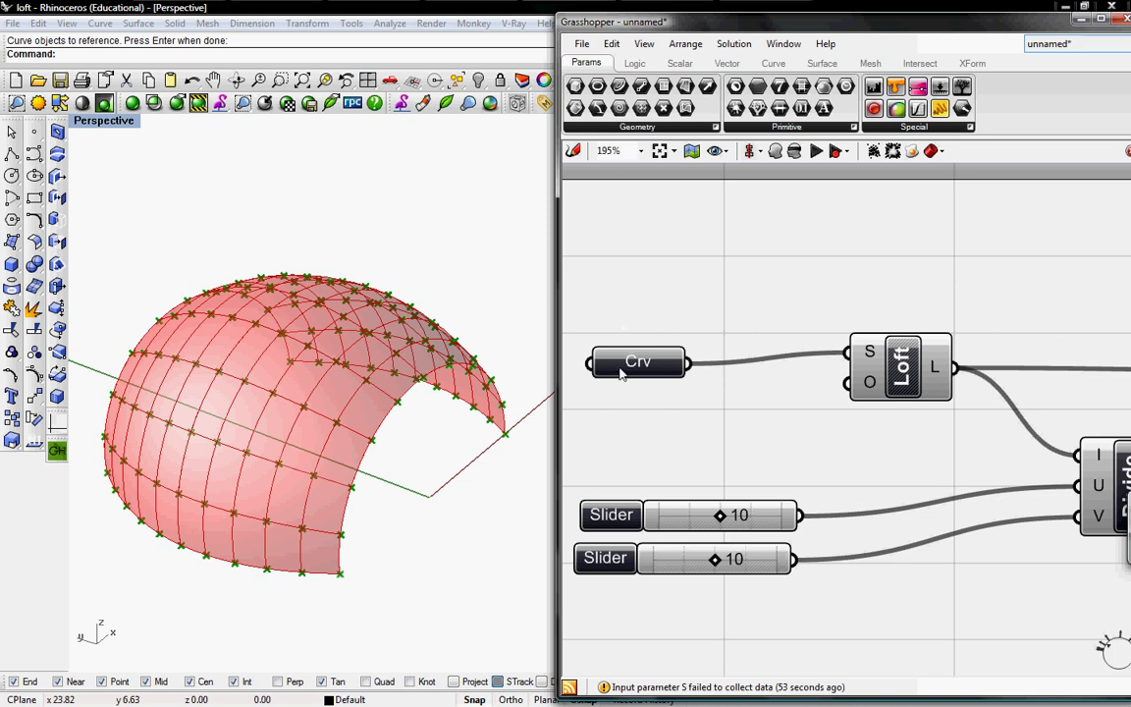
pyautogui.rightClick(620, 366)
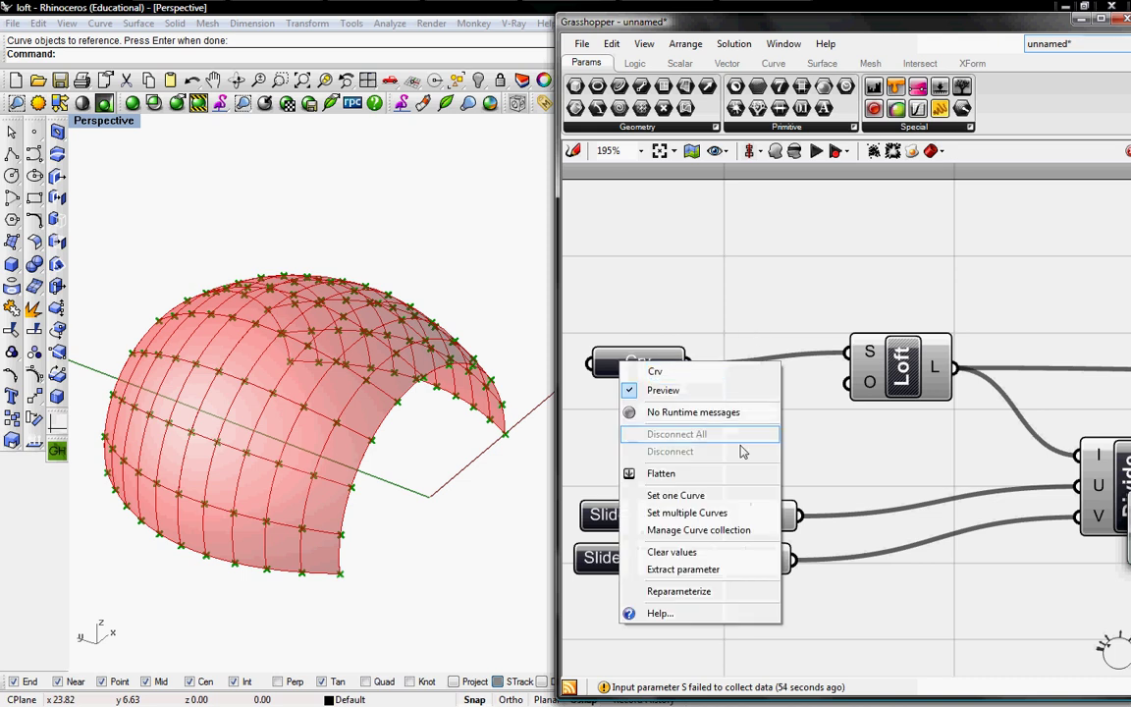
pyautogui.click(683, 554)
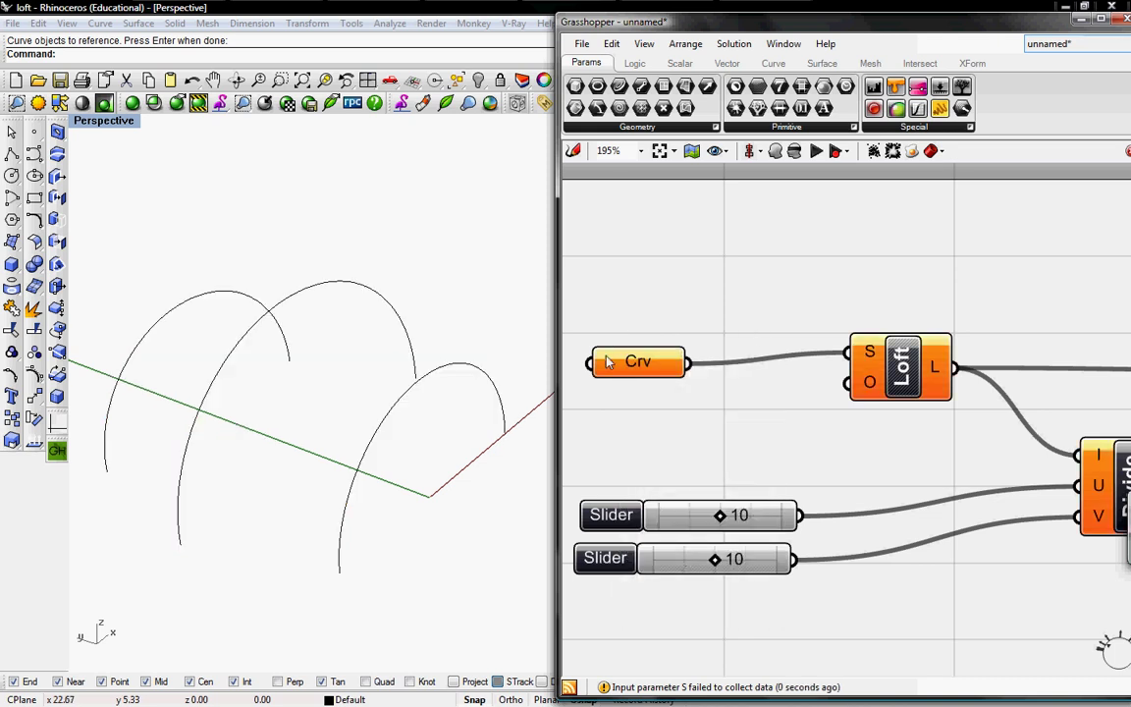
# - Switch to Rhino and loft the three arc-like curves into a surface
pyautogui.click(190, 304)
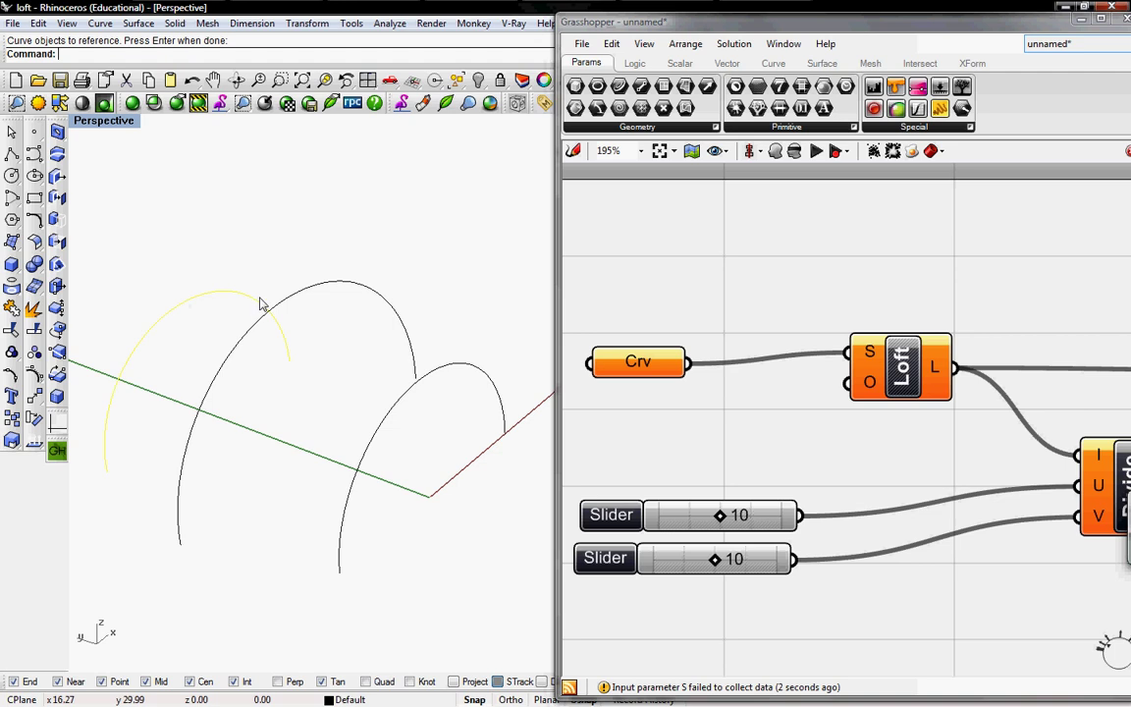
pyautogui.click(321, 293)
pyautogui.click(415, 389)
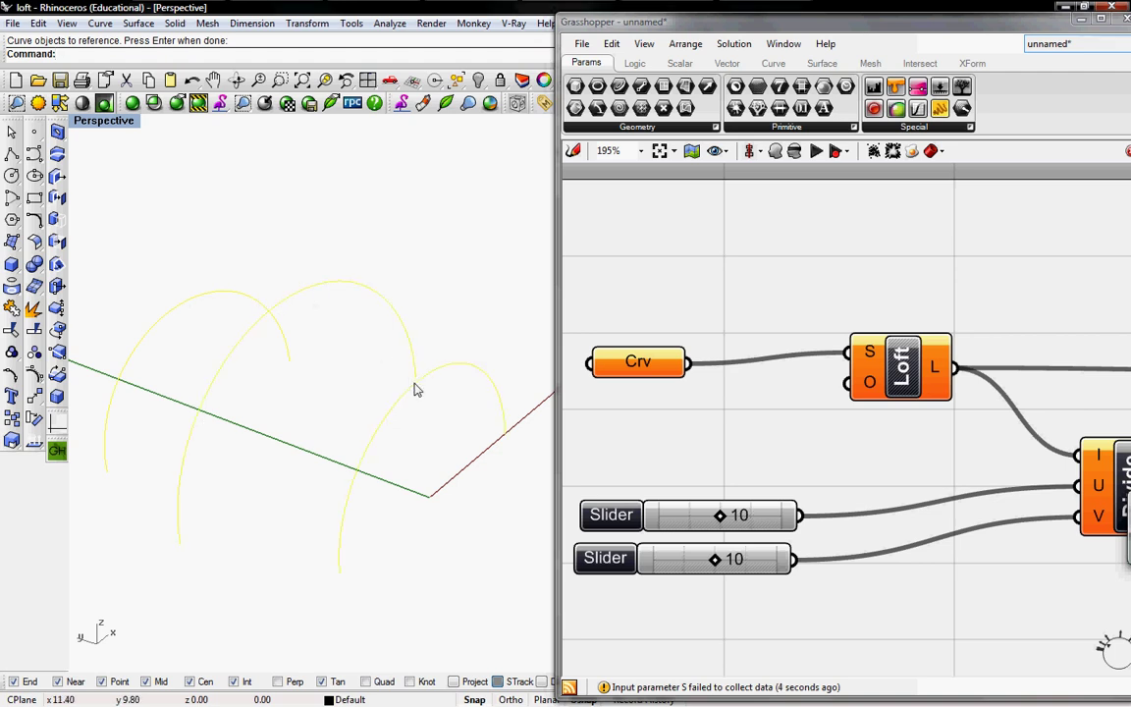
pyautogui.press('Return')
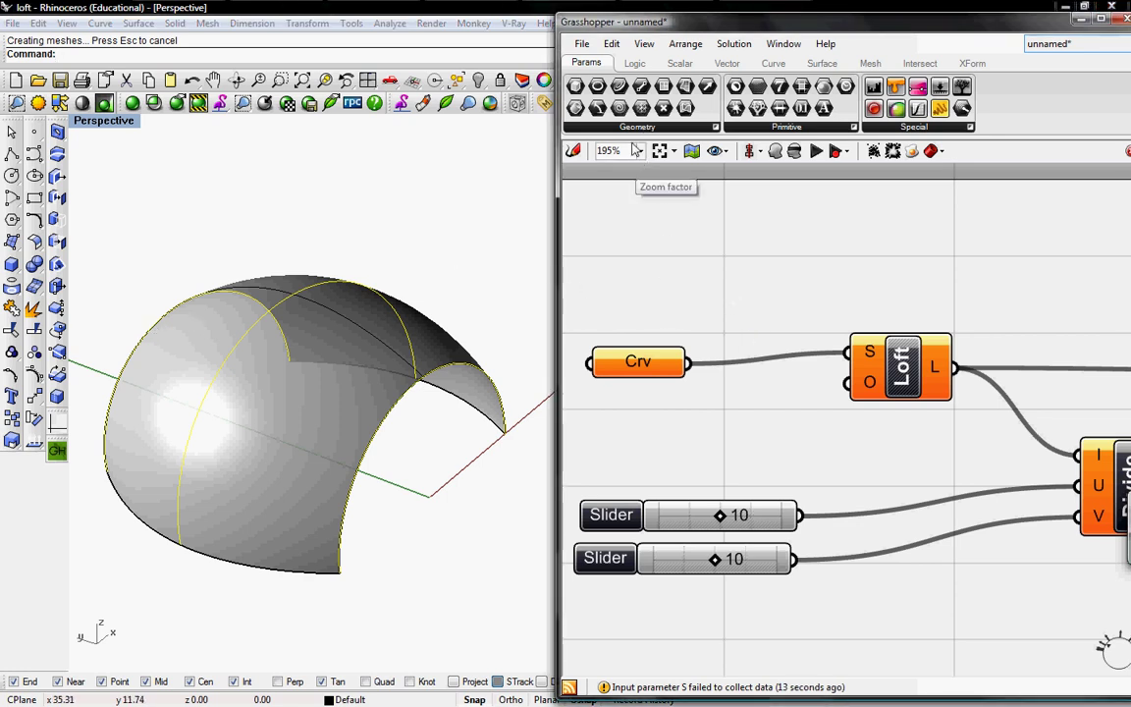
# - Add a Surface parameter above the Curve parameter in Grasshopper and set the lofted Rhino surface as its single surface
pyautogui.click(575, 128)
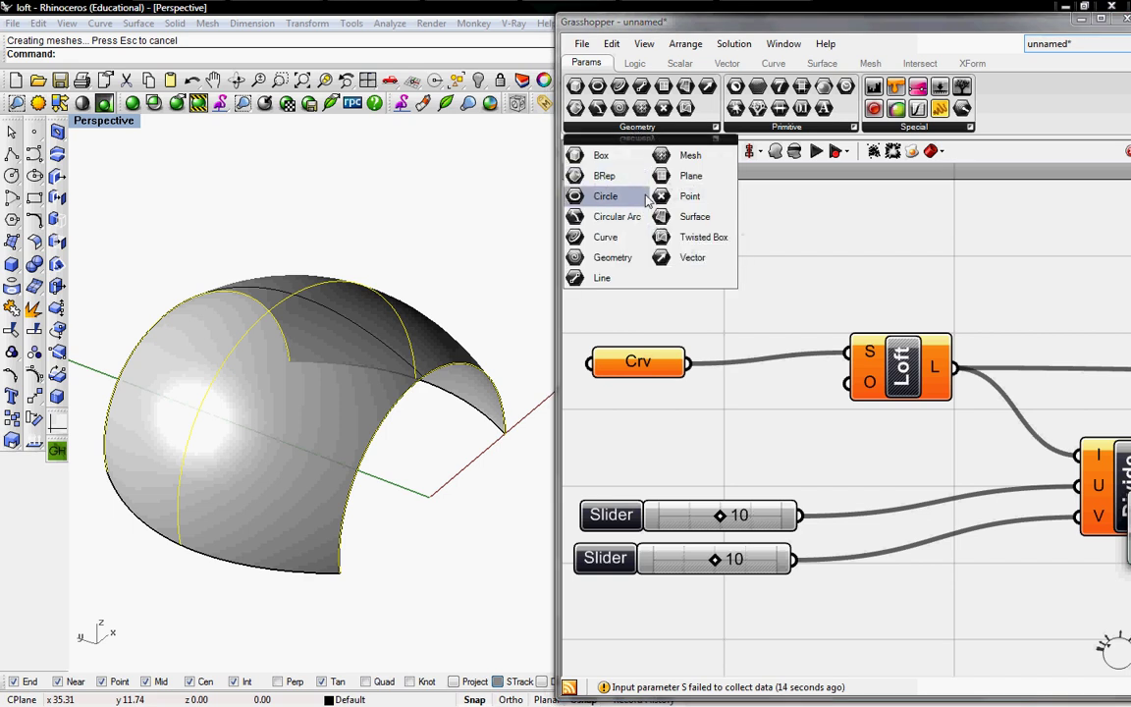
pyautogui.moveTo(694, 216); pyautogui.dragTo(654, 299)
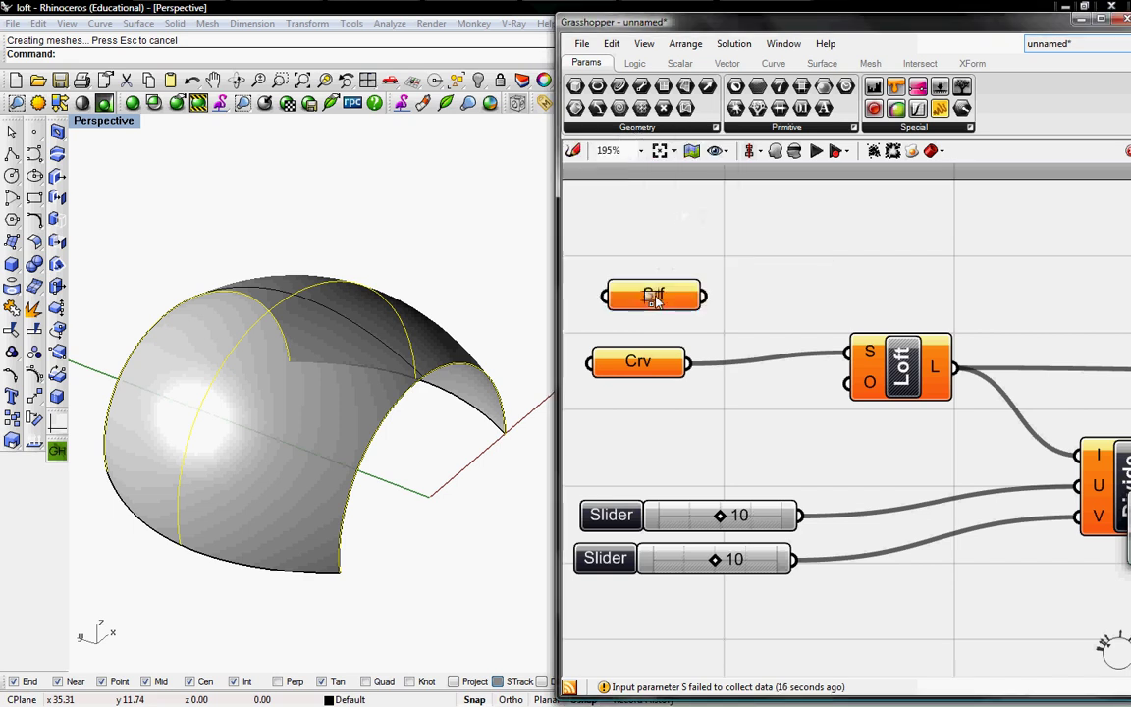
pyautogui.rightClick(654, 298)
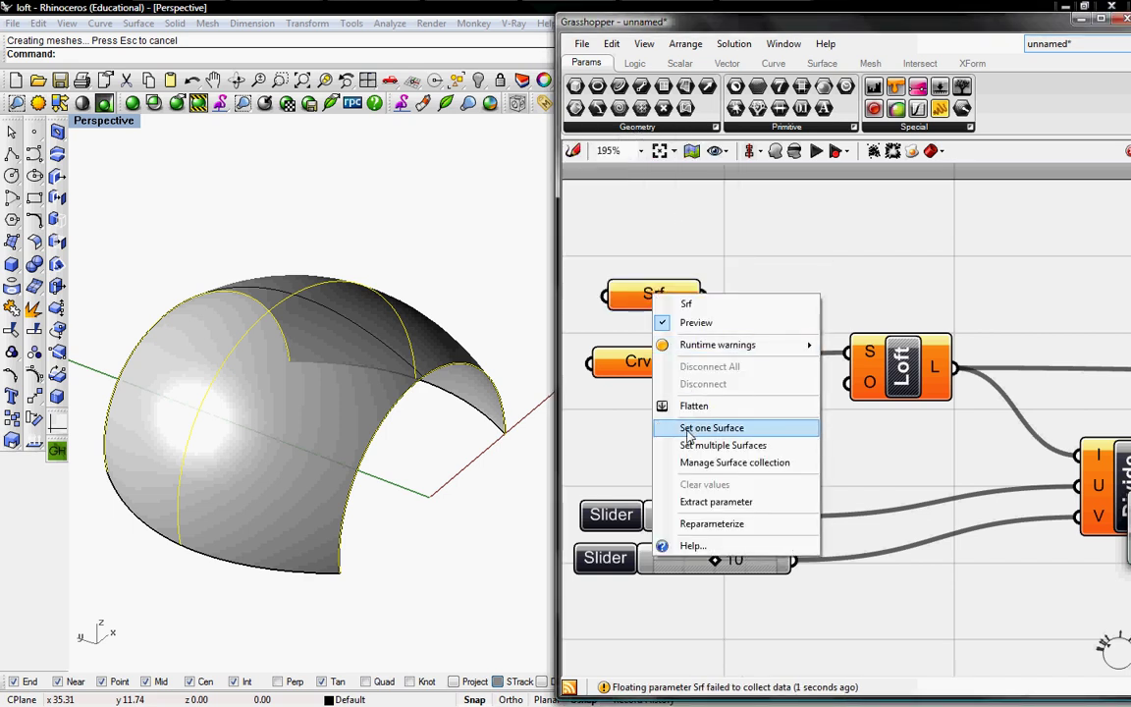
pyautogui.click(711, 429)
pyautogui.click(296, 392)
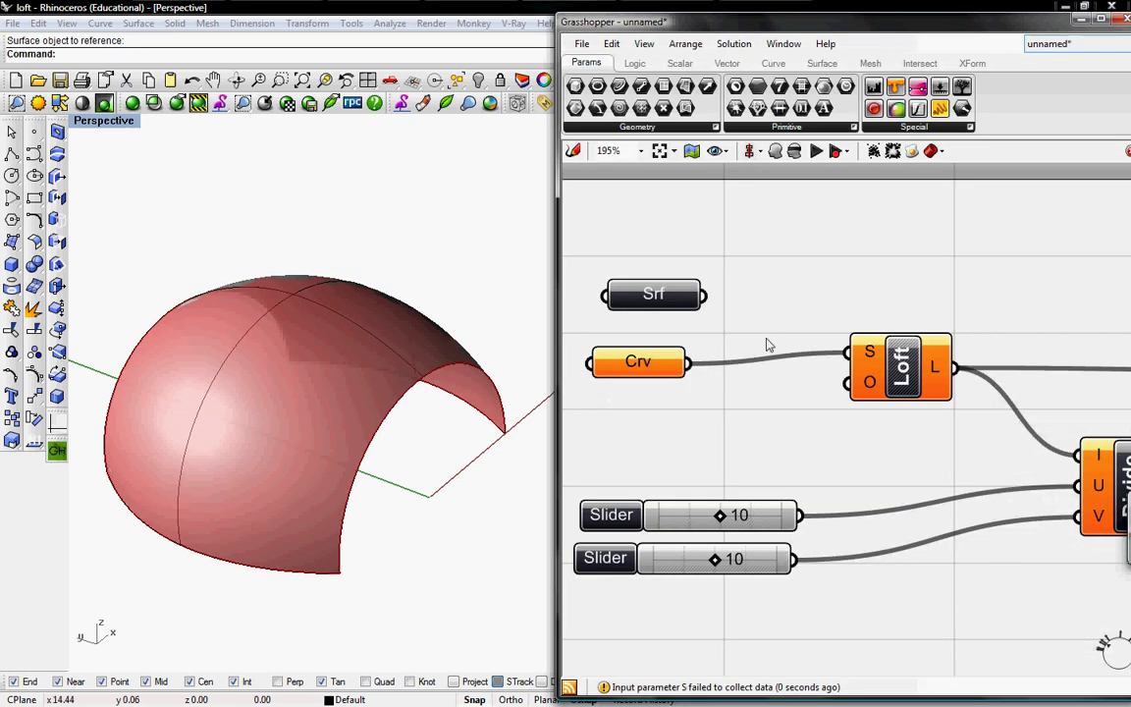
# - Wire the Surface parameter to the I input of Divide Interval² and the S input of Isotrim, keeping the Loft wires
pyautogui.scroll(-5, 857, 316)
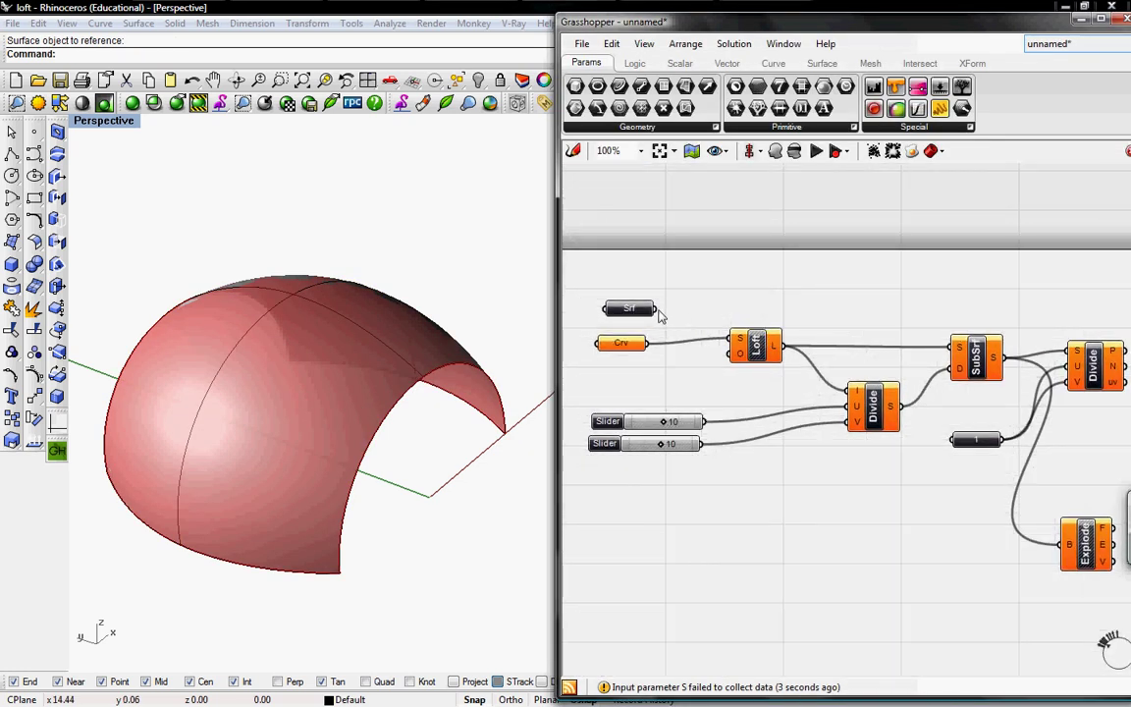
pyautogui.moveTo(657, 310); pyautogui.dragTo(841, 395)
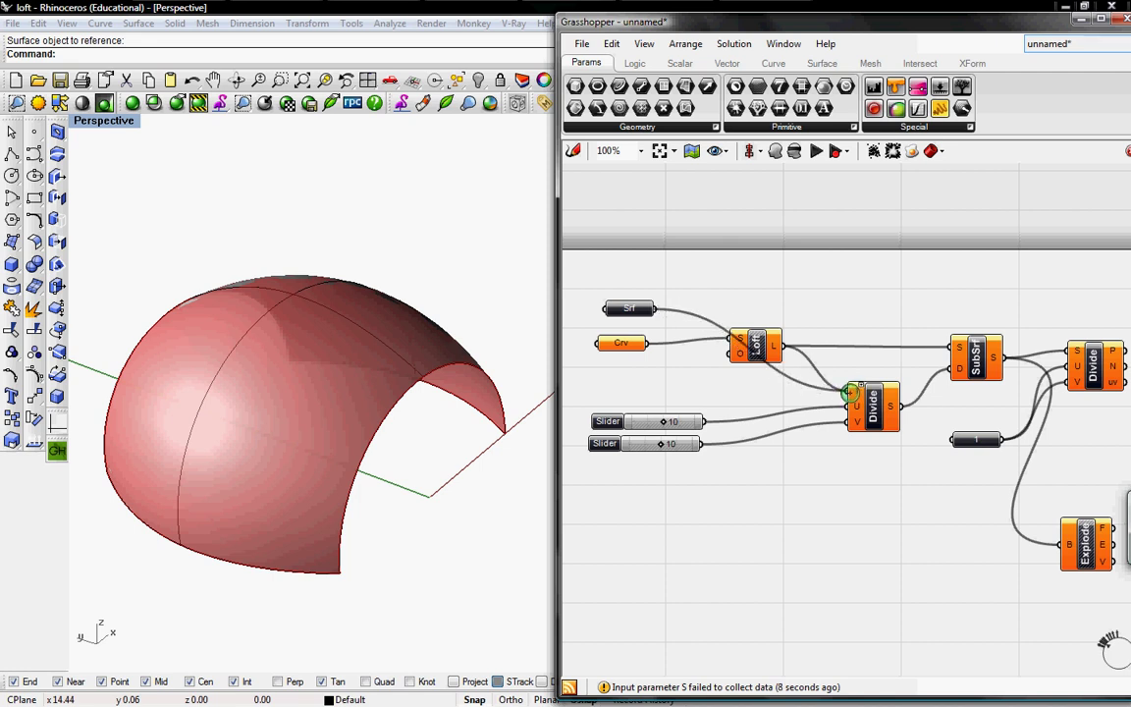
pyautogui.moveTo(850, 393); pyautogui.dragTo(850, 394)
pyautogui.moveTo(657, 310); pyautogui.dragTo(951, 349)
# - Turn off the preview of the Surface parameter that references the lofted Rhino surface
pyautogui.moveTo(988, 450); pyautogui.dragTo(1000, 406, button='right')
pyautogui.rightClick(640, 267)
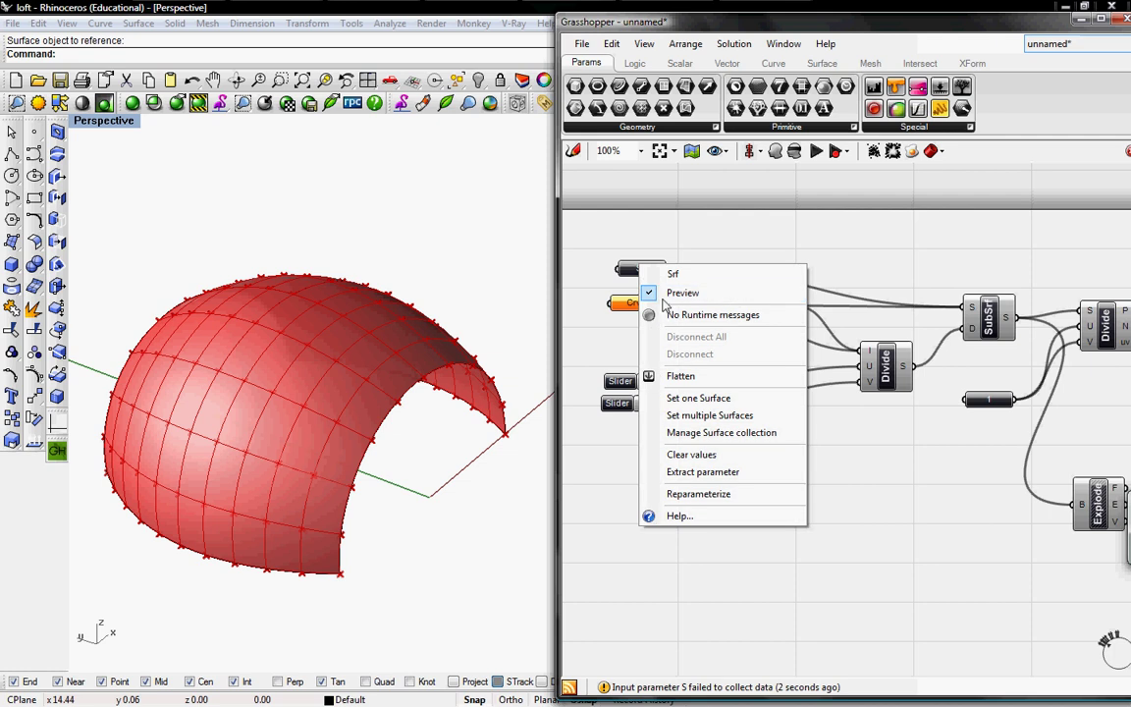
pyautogui.click(682, 292)
# - Stack the Divide Surface and Explode components closer together, lowering Divide Surface and raising Explode to sit just beneath it
pyautogui.moveTo(924, 320); pyautogui.dragTo(803, 323, button='right')
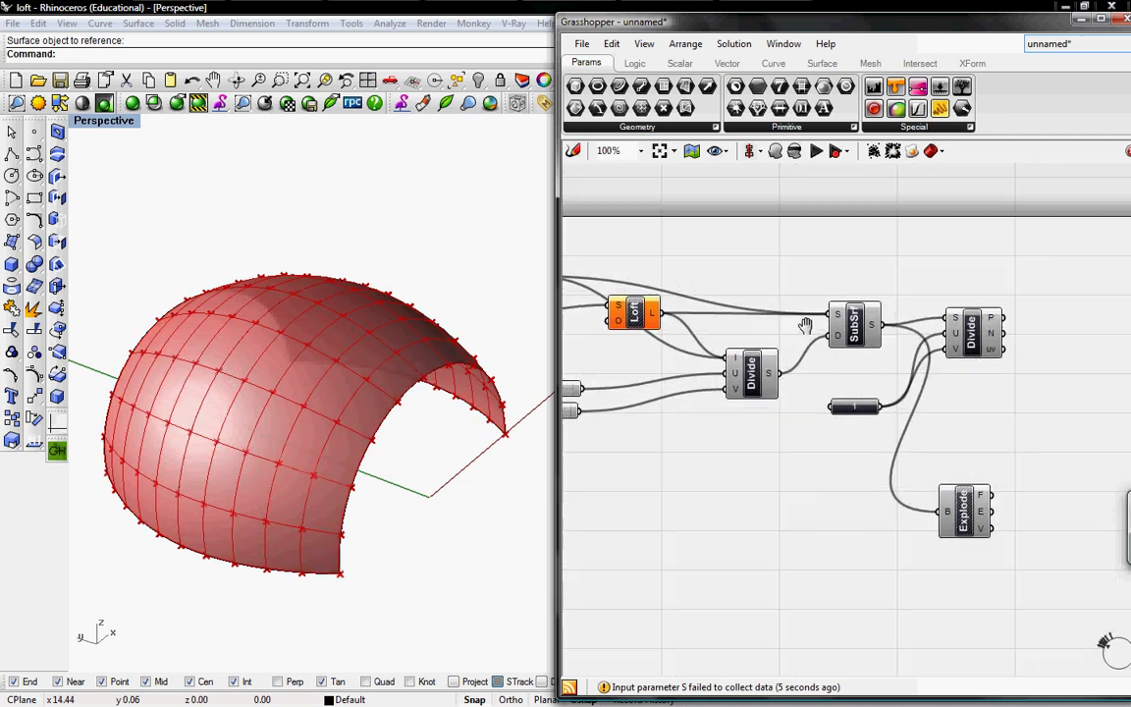
pyautogui.moveTo(946, 347); pyautogui.dragTo(947, 396)
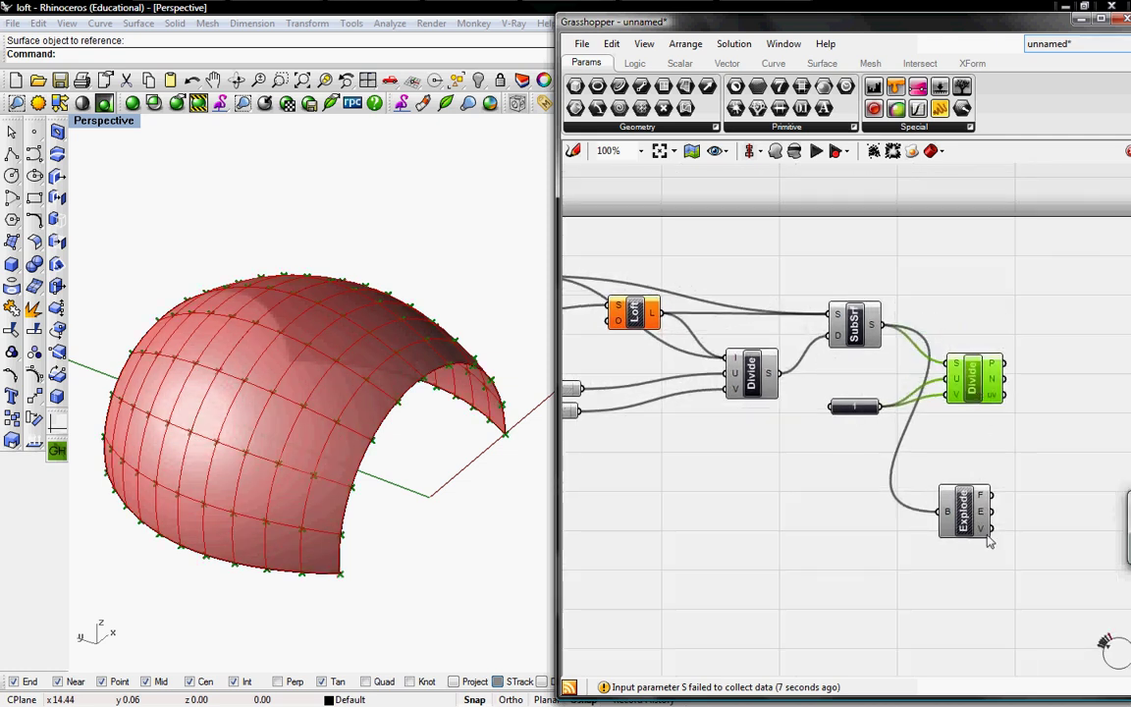
pyautogui.moveTo(974, 524); pyautogui.dragTo(982, 453)
# - Move the Curve parameter up so it sits directly beneath the Surface parameter, and leave it deselected
pyautogui.moveTo(831, 384); pyautogui.dragTo(990, 384, button='right')
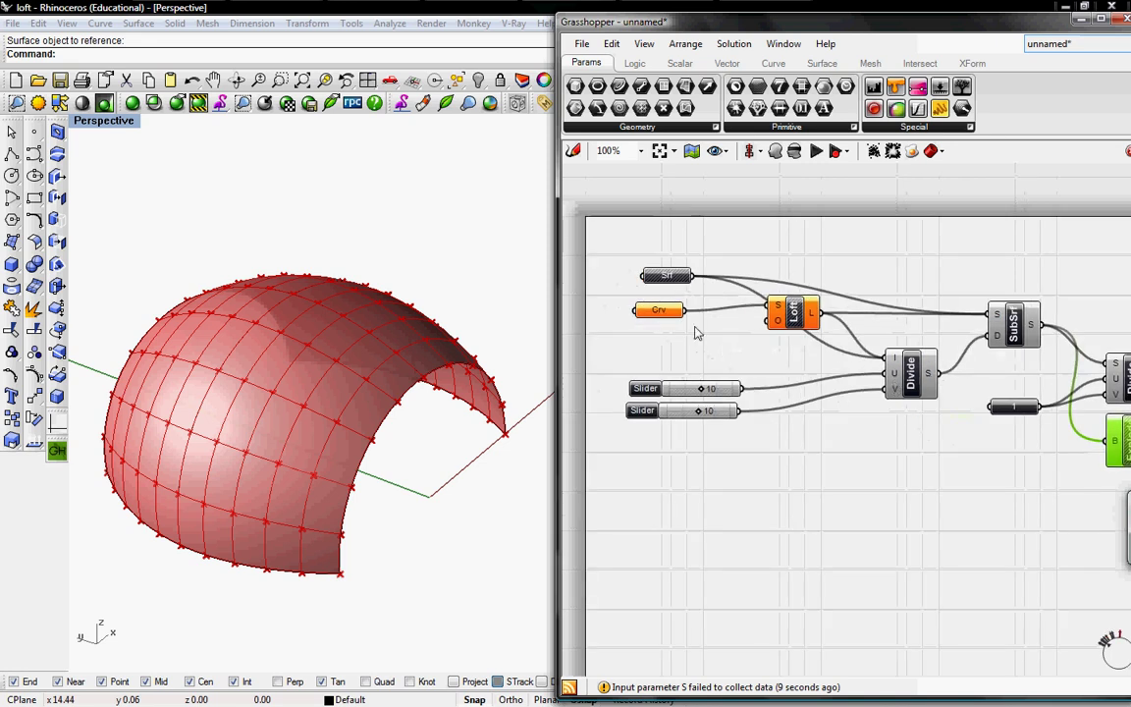
pyautogui.moveTo(660, 310); pyautogui.dragTo(672, 296)
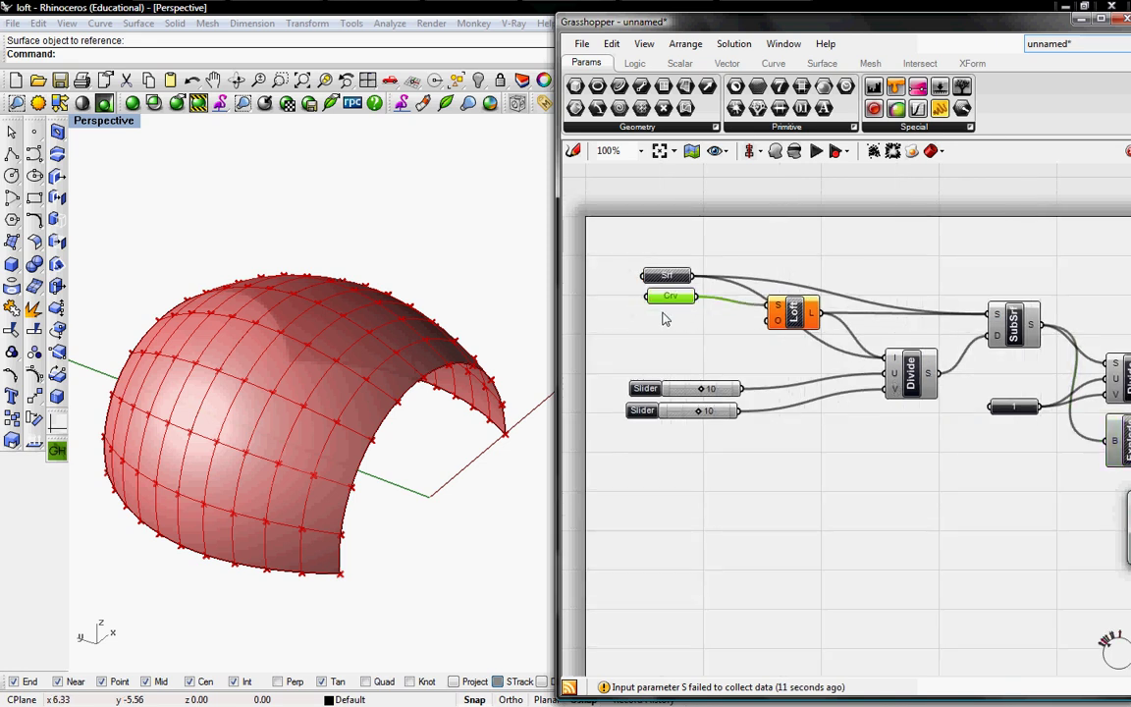
pyautogui.scroll(4, 665, 319)
pyautogui.click(627, 373)
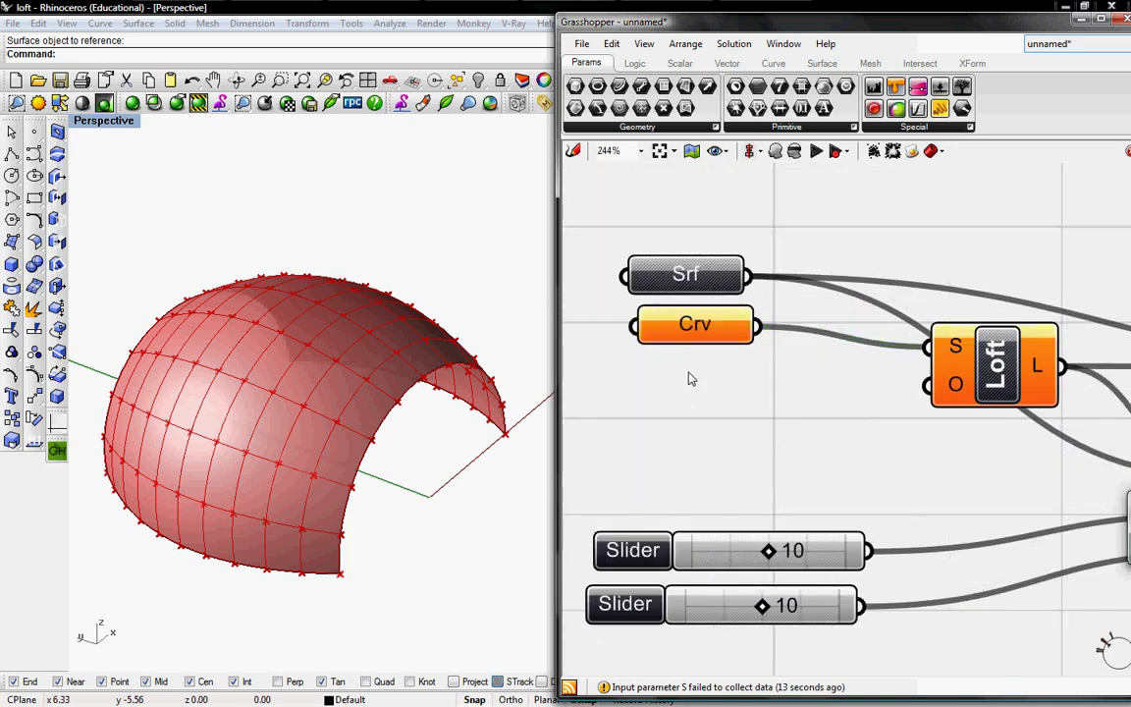
pyautogui.scroll(-4, 689, 378)
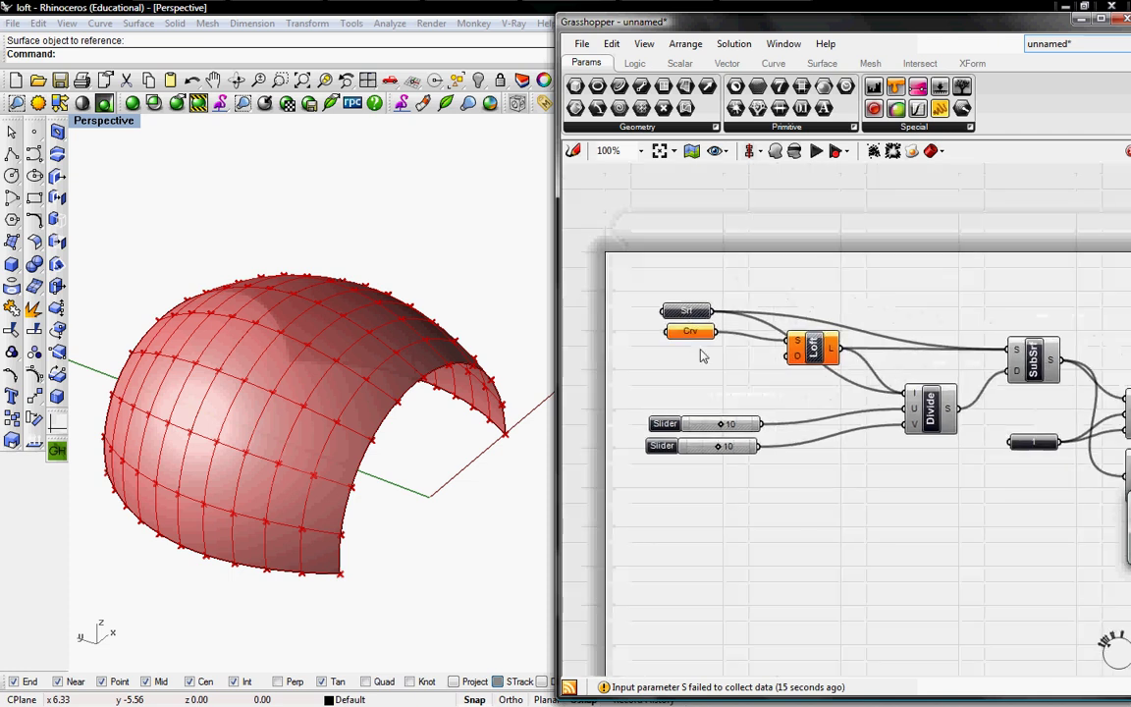
pyautogui.scroll(2, 701, 355)
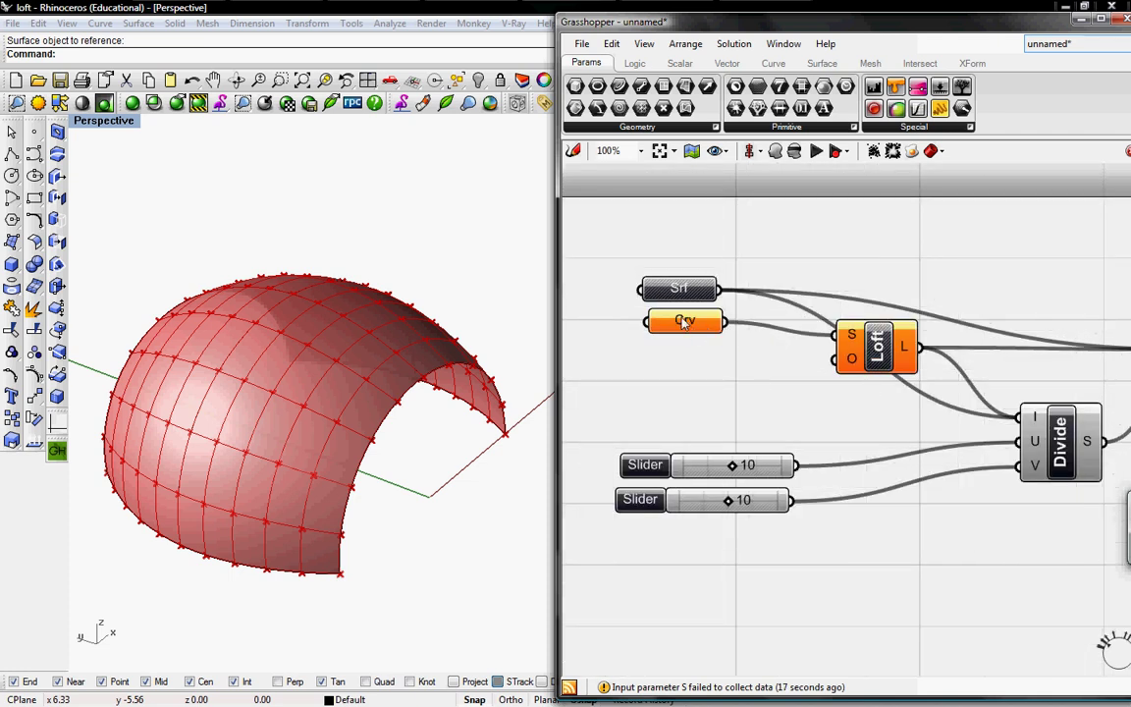